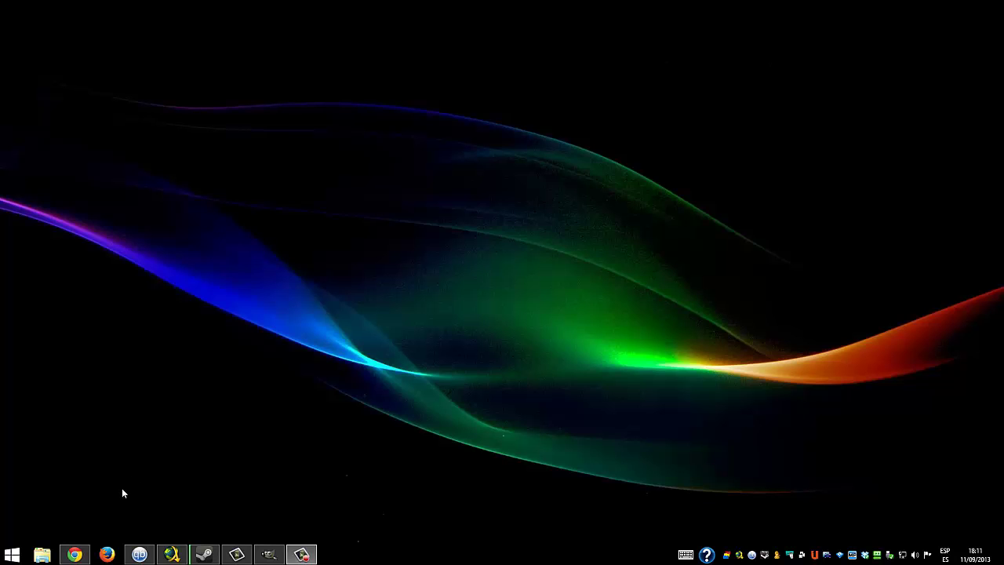
Step: Restore the GIMP window showing the swan photo 0023.jpg from the taskbar
{"action": "left_click", "coordinate": [267, 555]}
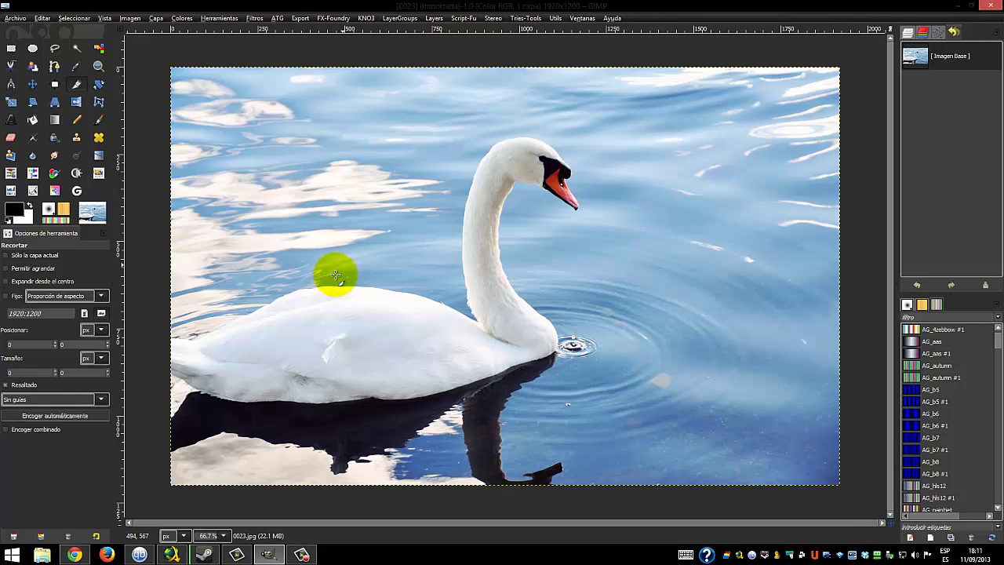
{"action": "left_click", "coordinate": [77, 559]}
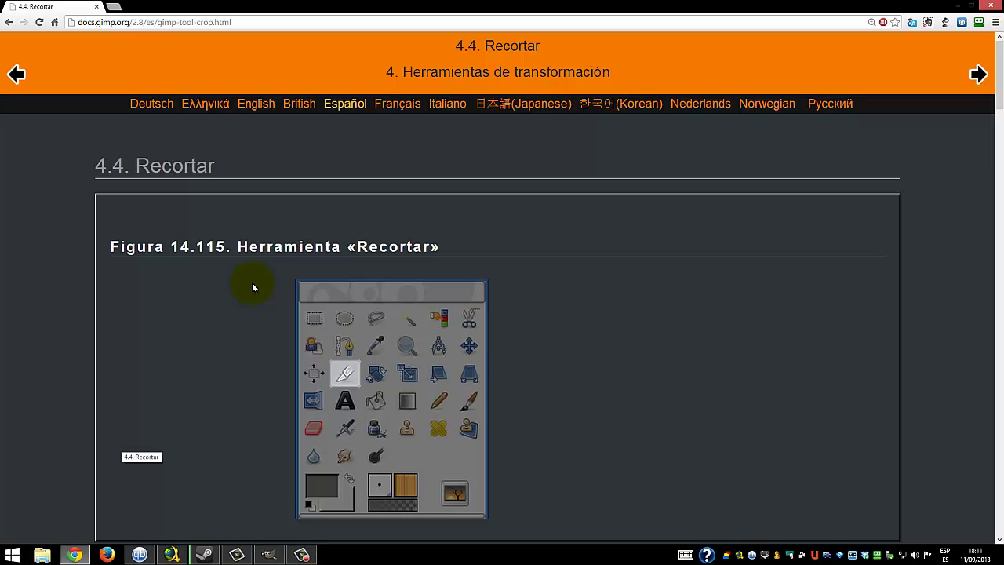
{"action": "scroll", "coordinate": [251, 287], "scroll_direction": "down", "scroll_amount": 2}
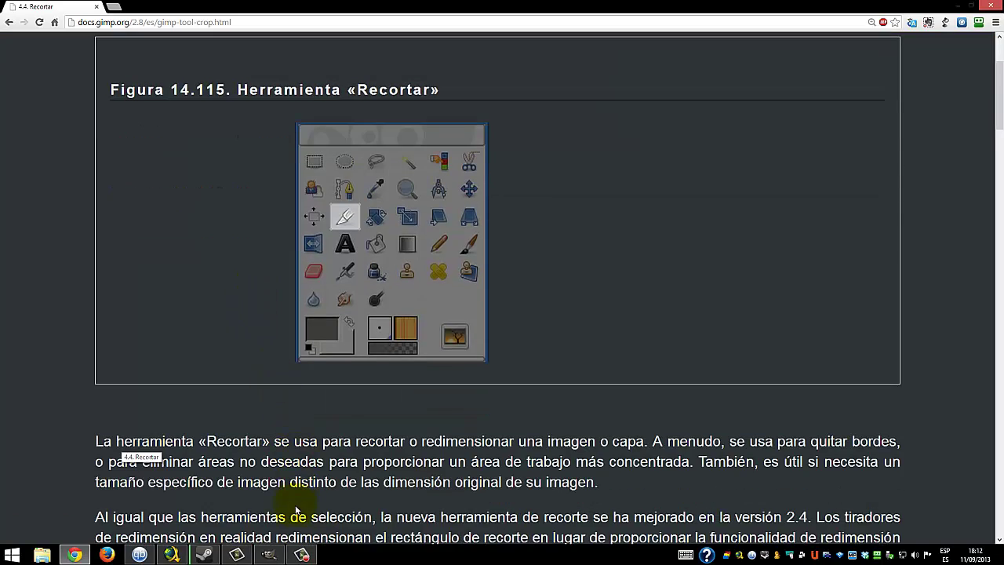
{"action": "left_click", "coordinate": [303, 555]}
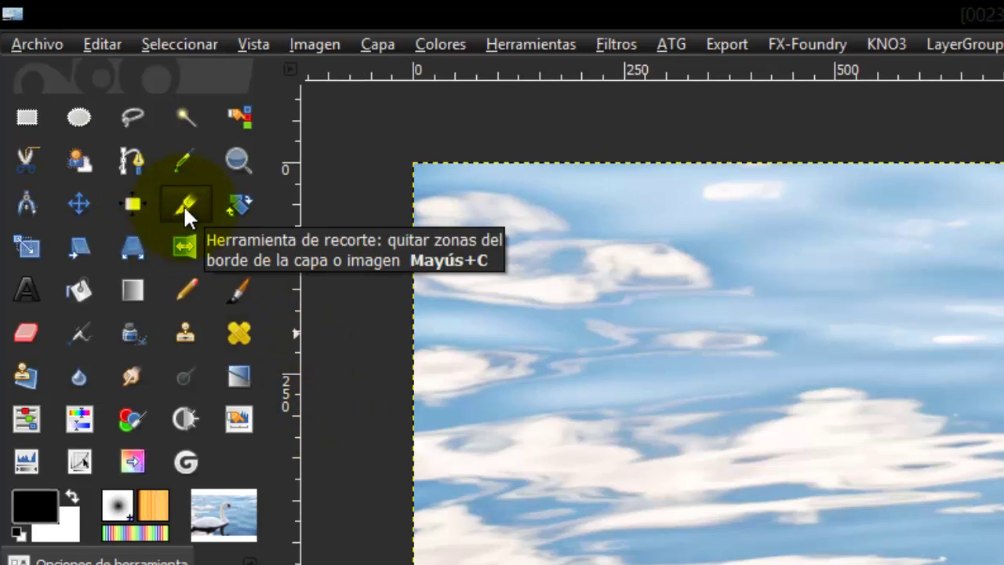
Step: Activate the Crop (Recortar) tool from the transform tools, checking its documentation
{"action": "left_click", "coordinate": [183, 205]}
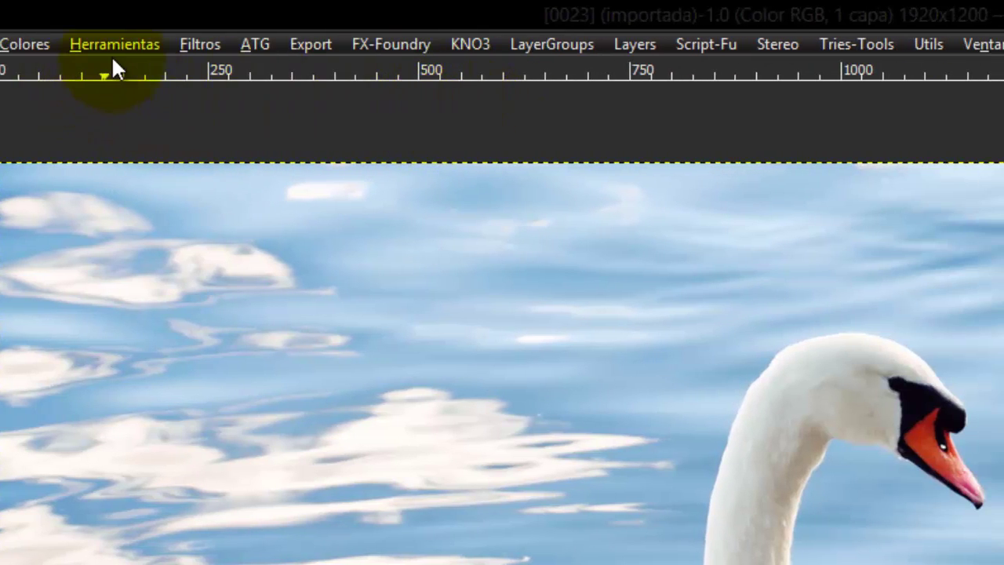
{"action": "left_click", "coordinate": [115, 44]}
{"action": "mouse_move", "coordinate": [221, 69]}
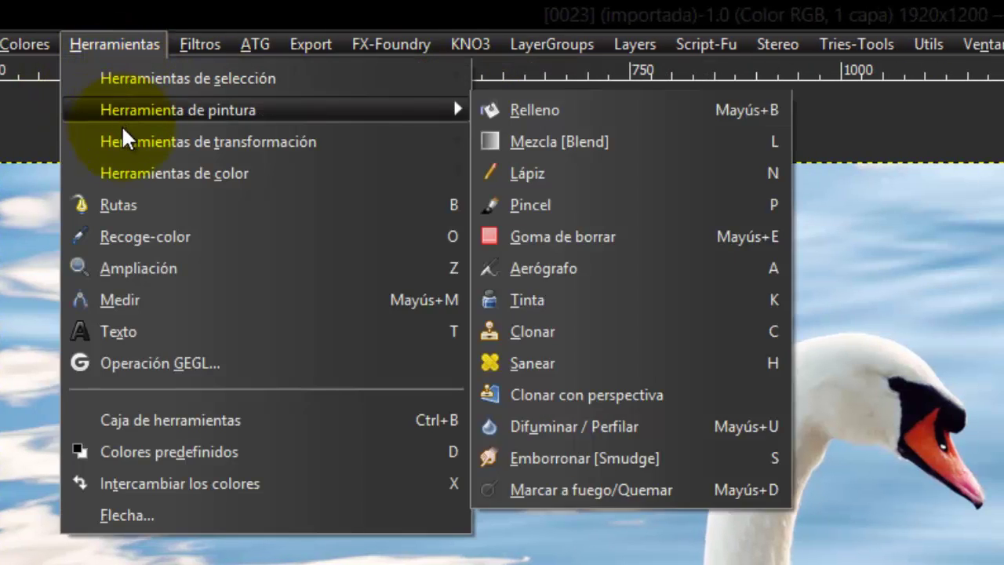
{"action": "mouse_move", "coordinate": [239, 89]}
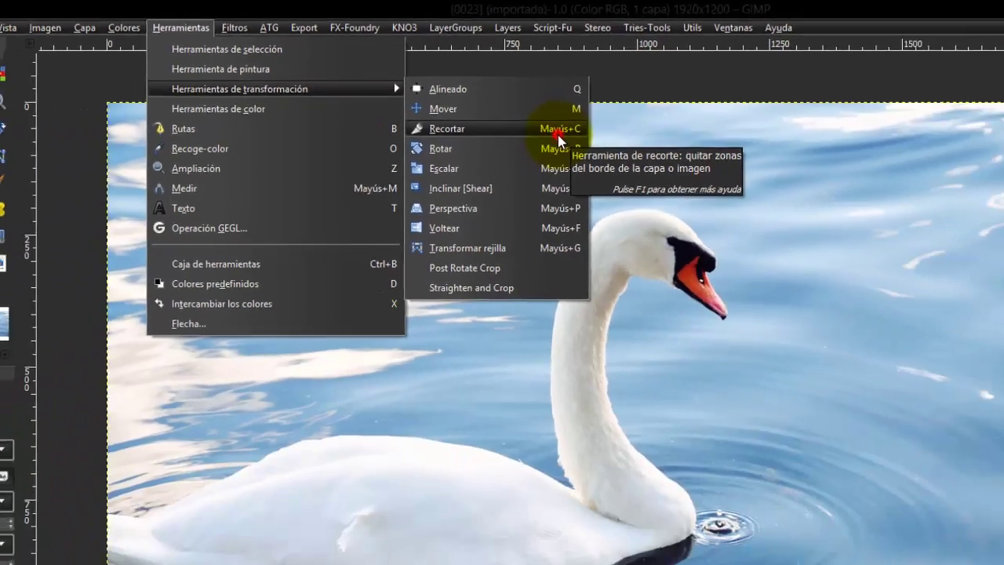
{"action": "left_click", "coordinate": [690, 203]}
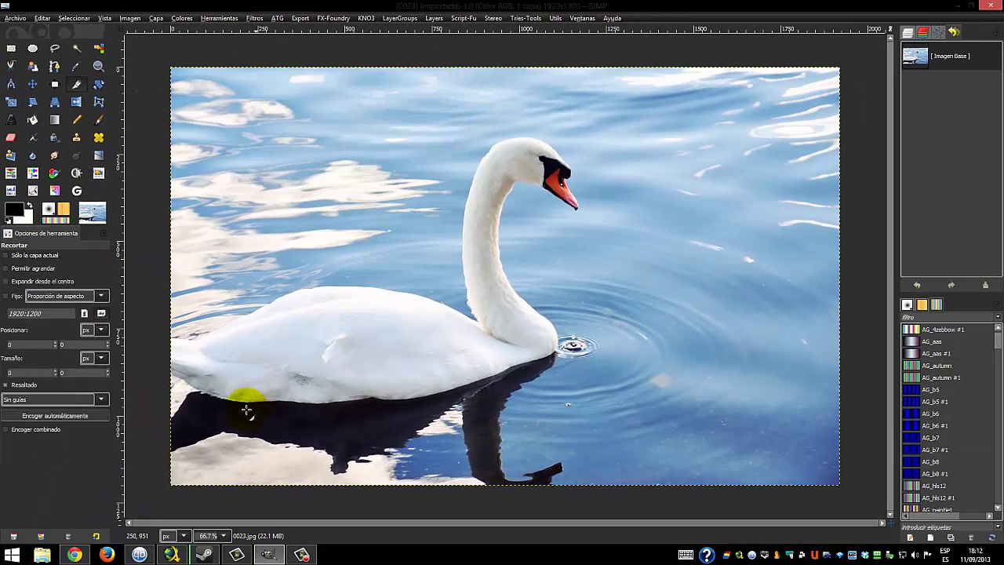
{"action": "left_click", "coordinate": [75, 554]}
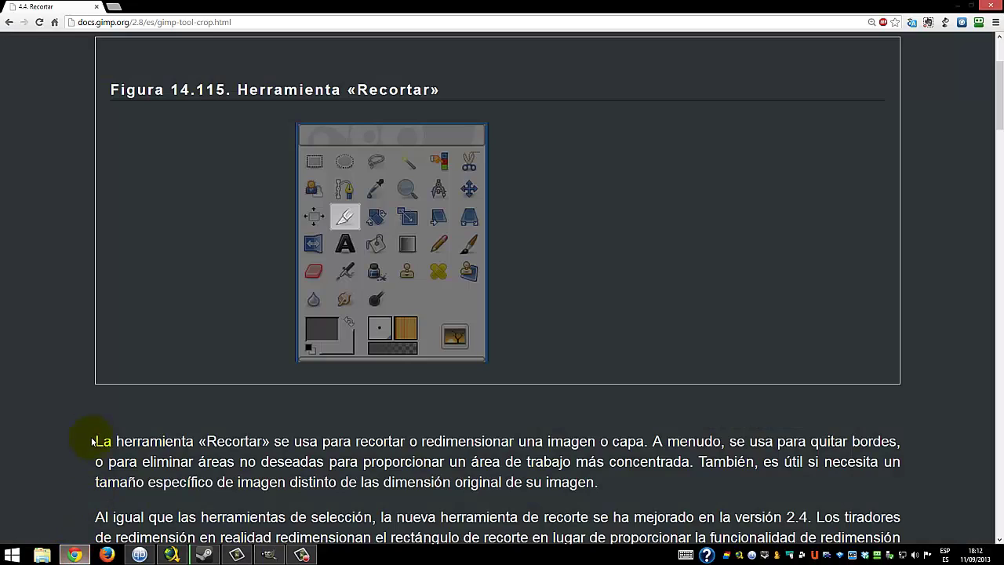
{"action": "scroll", "coordinate": [78, 413], "scroll_direction": "down", "scroll_amount": 4}
{"action": "left_click", "coordinate": [268, 555]}
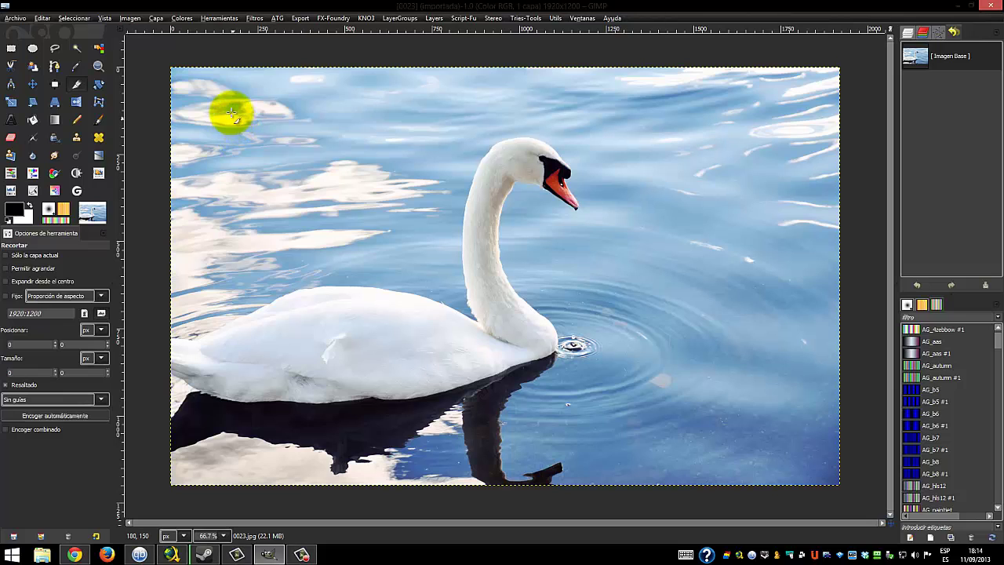
Step: Adjust and apply a 1275×944 crop around the swan, then revert to Imagen Base
{"action": "mouse_move", "coordinate": [232, 113]}
{"action": "left_mouse_down"}
{"action": "mouse_move", "coordinate": [520, 357]}
{"action": "mouse_move", "coordinate": [646, 441]}
{"action": "left_mouse_up"}
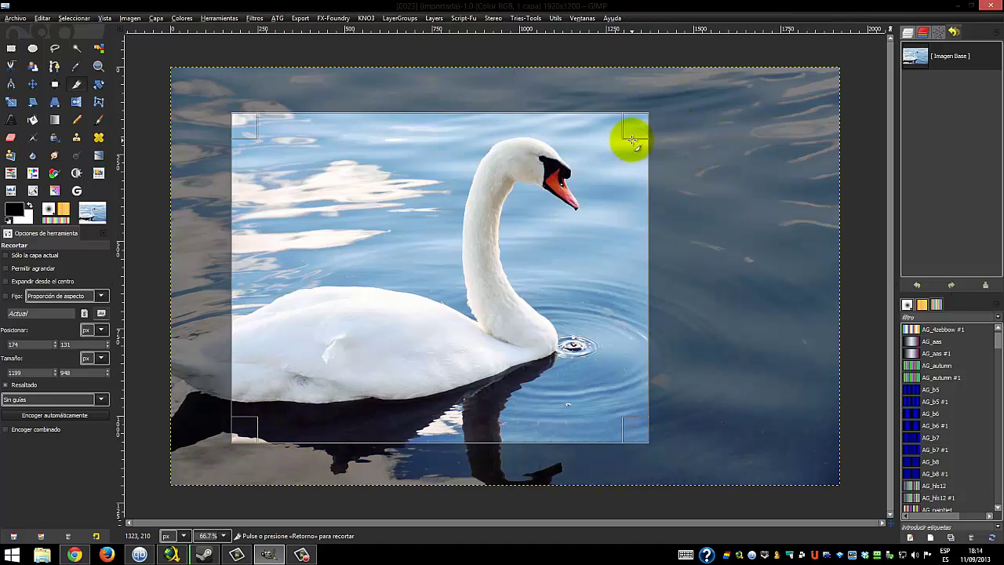
{"action": "mouse_move", "coordinate": [640, 126]}
{"action": "left_mouse_down"}
{"action": "mouse_move", "coordinate": [730, 92]}
{"action": "mouse_move", "coordinate": [682, 159]}
{"action": "mouse_move", "coordinate": [515, 175]}
{"action": "mouse_move", "coordinate": [614, 103]}
{"action": "left_mouse_up"}
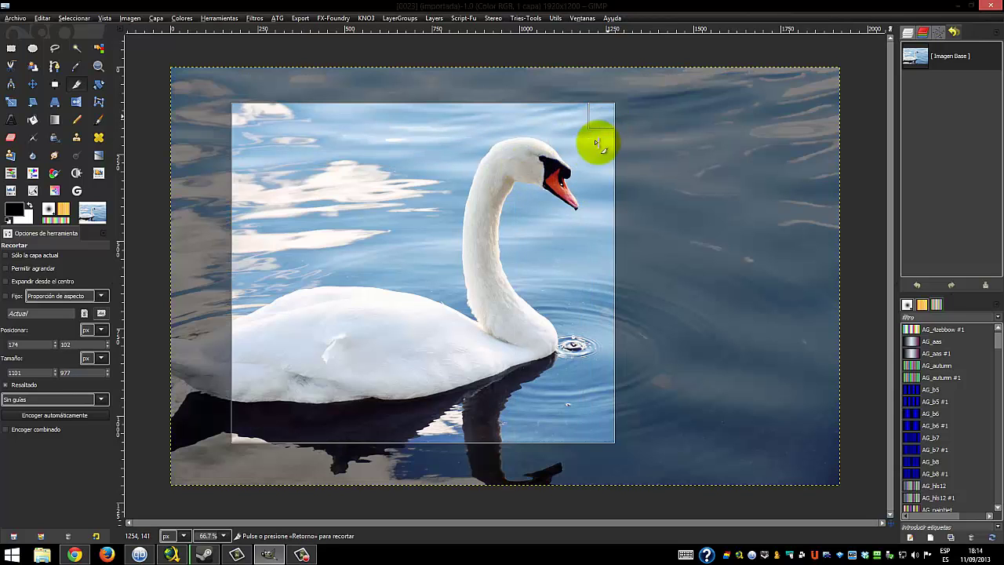
{"action": "left_click_drag", "start_coordinate": [252, 432], "coordinate": [188, 448]}
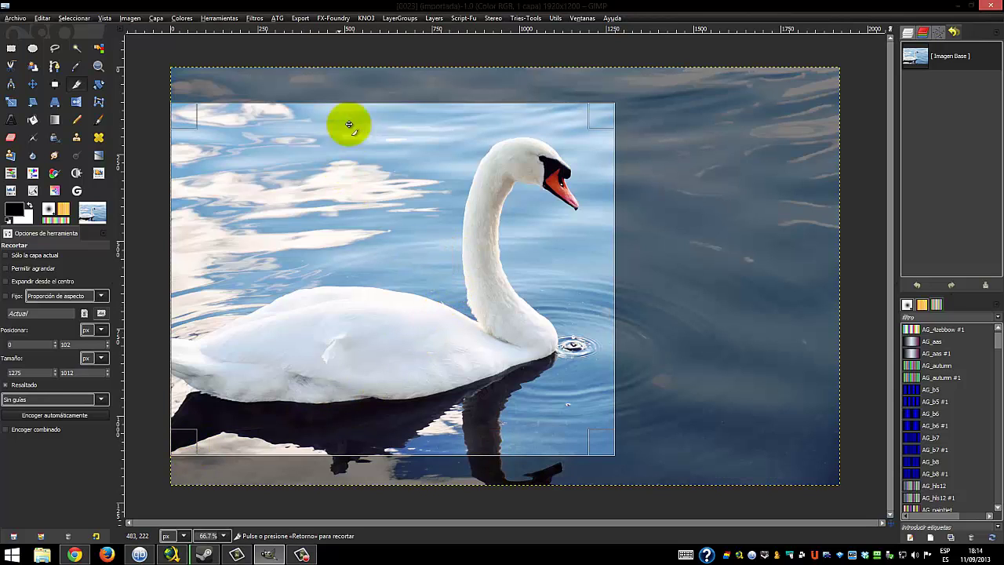
{"action": "mouse_move", "coordinate": [366, 115]}
{"action": "left_mouse_down"}
{"action": "mouse_move", "coordinate": [369, 83]}
{"action": "mouse_move", "coordinate": [370, 142]}
{"action": "left_mouse_up"}
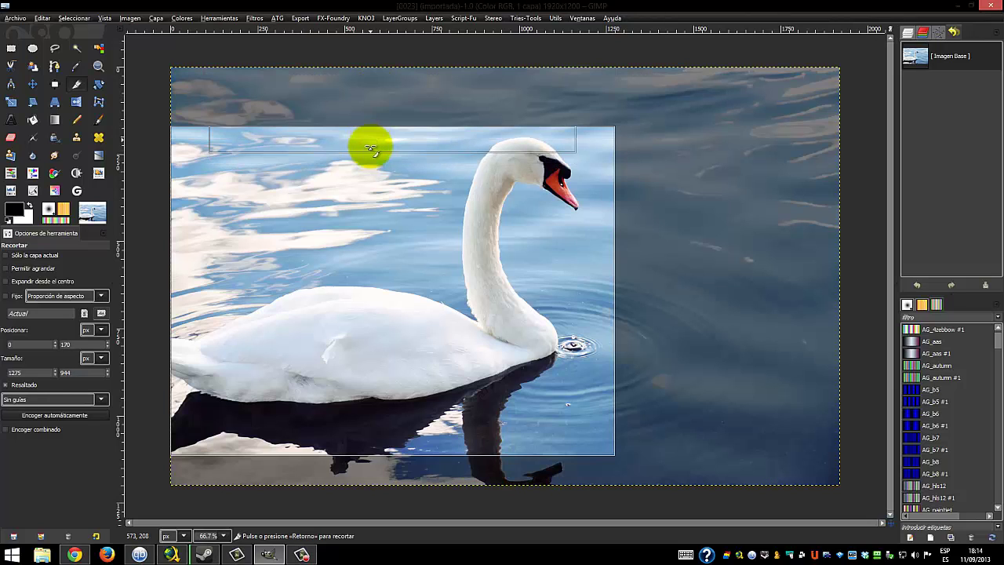
{"action": "left_click", "coordinate": [387, 285]}
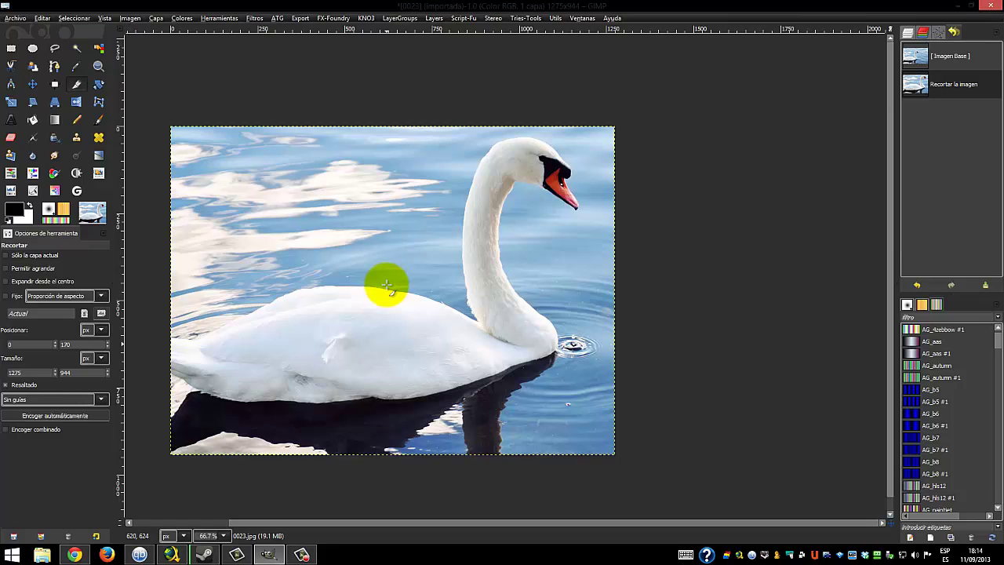
{"action": "left_click", "coordinate": [916, 58]}
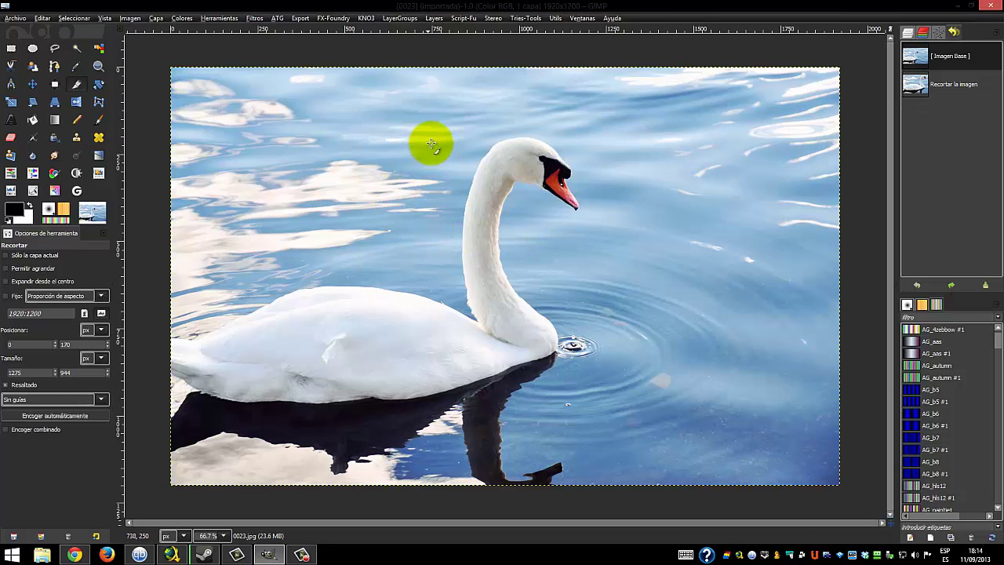
Step: Apply a 492×324 crop framing the swan's head, then revert to Imagen Base
{"action": "left_click_drag", "start_coordinate": [450, 120], "coordinate": [621, 233]}
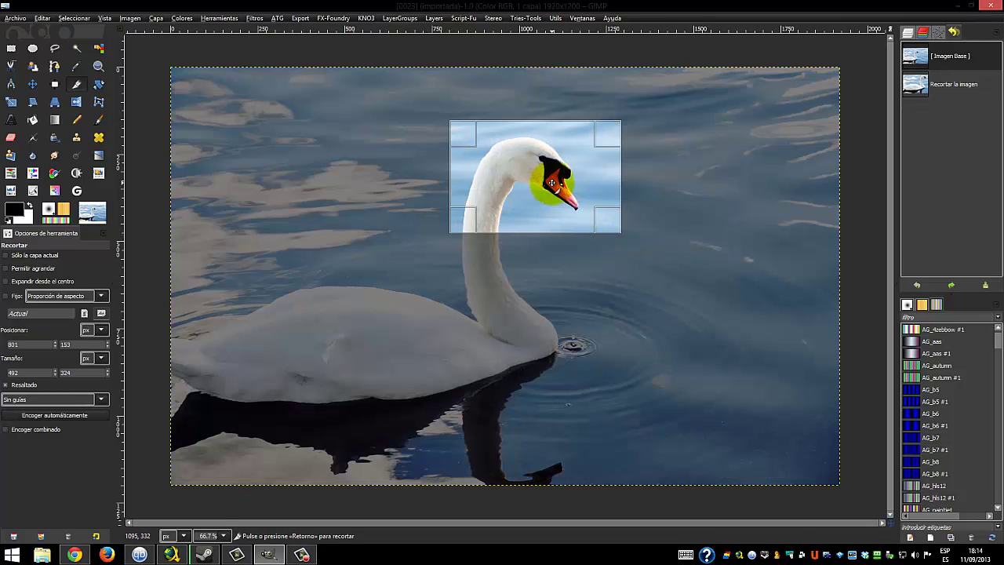
{"action": "left_click", "coordinate": [553, 196]}
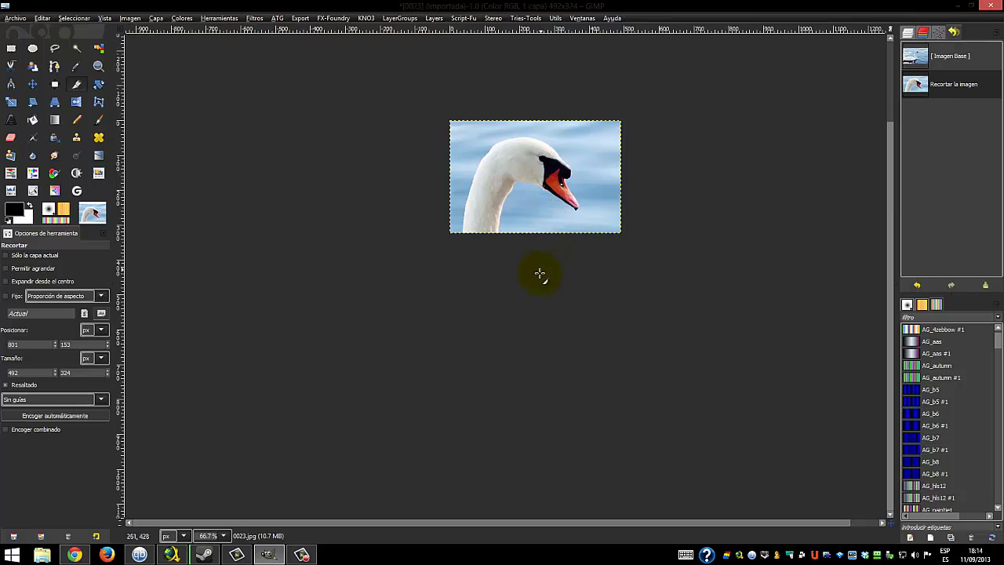
{"action": "left_click", "coordinate": [941, 56]}
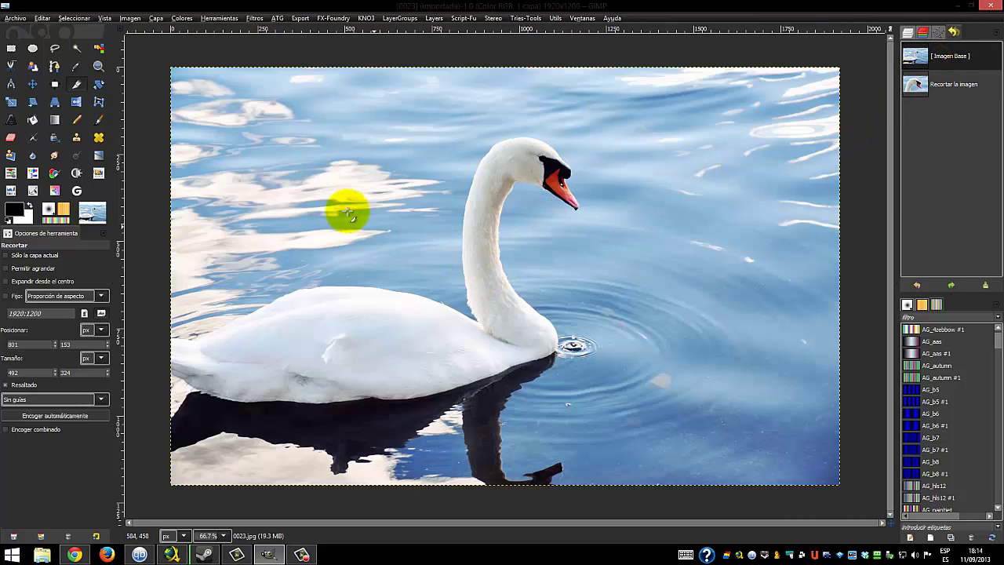
Step: Apply a 1336×951 crop at position 62,123 framing the swan, then undo it
{"action": "left_click_drag", "start_coordinate": [285, 120], "coordinate": [678, 424]}
{"action": "mouse_move", "coordinate": [479, 270]}
{"action": "left_mouse_down"}
{"action": "mouse_move", "coordinate": [556, 238]}
{"action": "mouse_move", "coordinate": [644, 330]}
{"action": "mouse_move", "coordinate": [403, 298]}
{"action": "mouse_move", "coordinate": [374, 277]}
{"action": "mouse_move", "coordinate": [391, 226]}
{"action": "mouse_move", "coordinate": [475, 231]}
{"action": "mouse_move", "coordinate": [470, 280]}
{"action": "mouse_move", "coordinate": [391, 280]}
{"action": "left_mouse_up"}
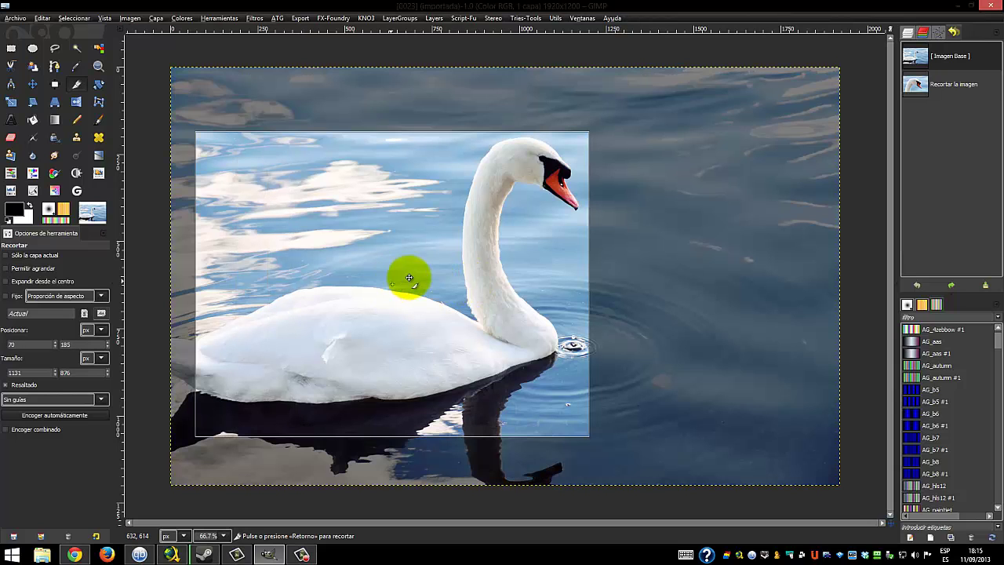
{"action": "mouse_move", "coordinate": [576, 148]}
{"action": "left_mouse_down"}
{"action": "mouse_move", "coordinate": [631, 131]}
{"action": "mouse_move", "coordinate": [634, 141]}
{"action": "left_mouse_up"}
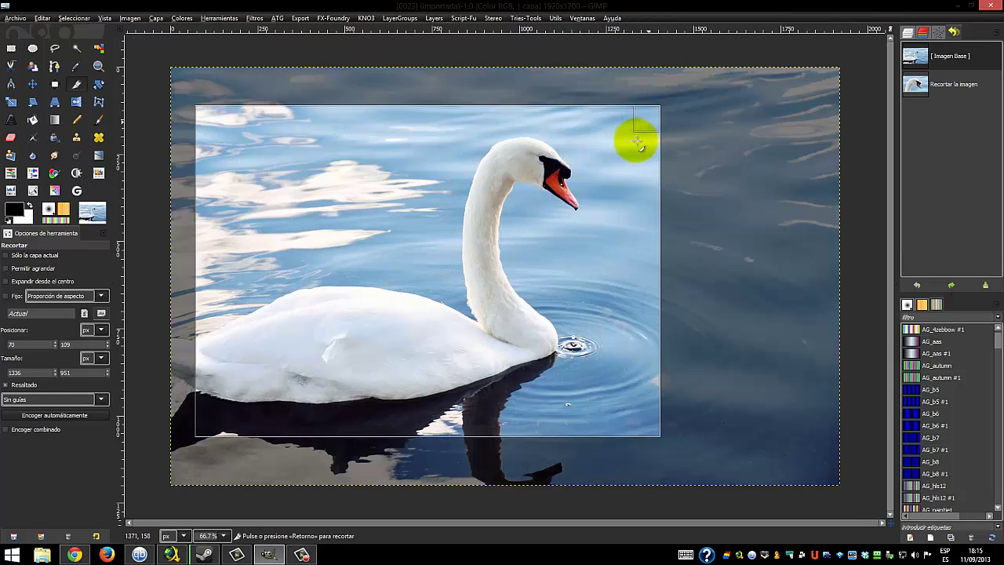
{"action": "mouse_move", "coordinate": [433, 242]}
{"action": "left_mouse_down"}
{"action": "mouse_move", "coordinate": [471, 285]}
{"action": "mouse_move", "coordinate": [535, 234]}
{"action": "mouse_move", "coordinate": [444, 213]}
{"action": "mouse_move", "coordinate": [425, 246]}
{"action": "mouse_move", "coordinate": [457, 259]}
{"action": "mouse_move", "coordinate": [465, 243]}
{"action": "mouse_move", "coordinate": [437, 232]}
{"action": "mouse_move", "coordinate": [443, 264]}
{"action": "left_mouse_up"}
{"action": "left_click", "coordinate": [444, 265]}
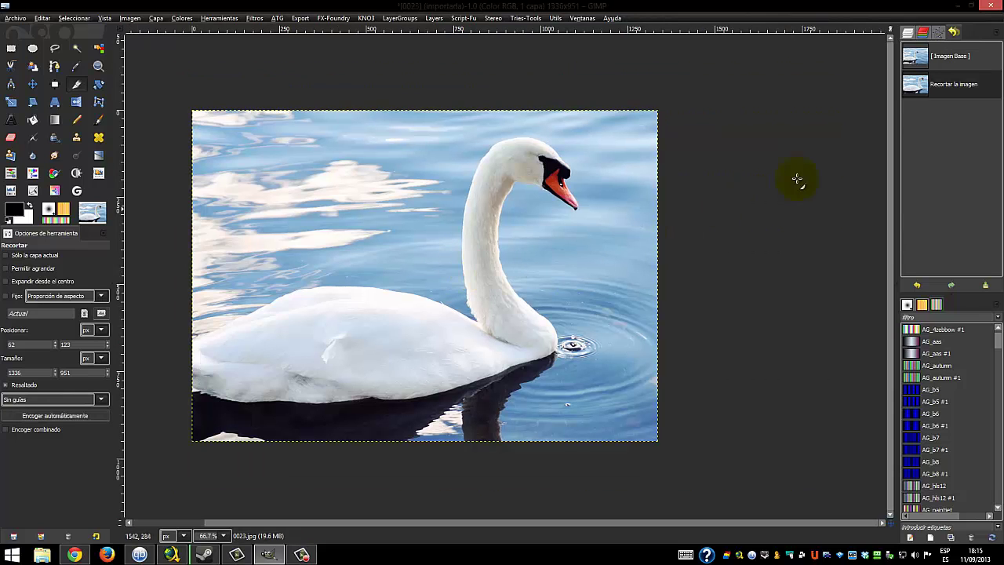
{"action": "left_click", "coordinate": [917, 55]}
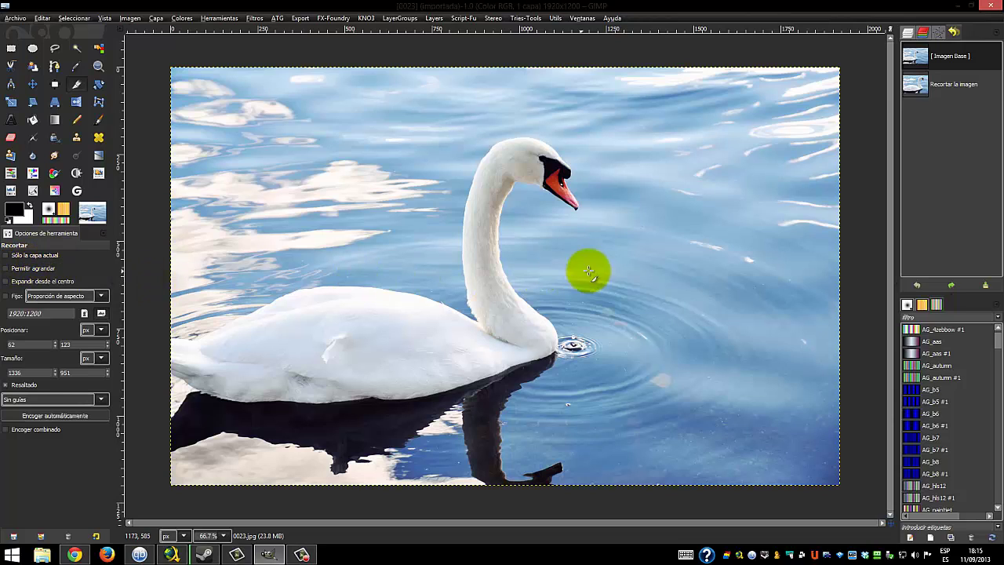
Step: Show the Layers dock and add 0010.jpg through Archivo > Abrir como capas
{"action": "left_click", "coordinate": [907, 32]}
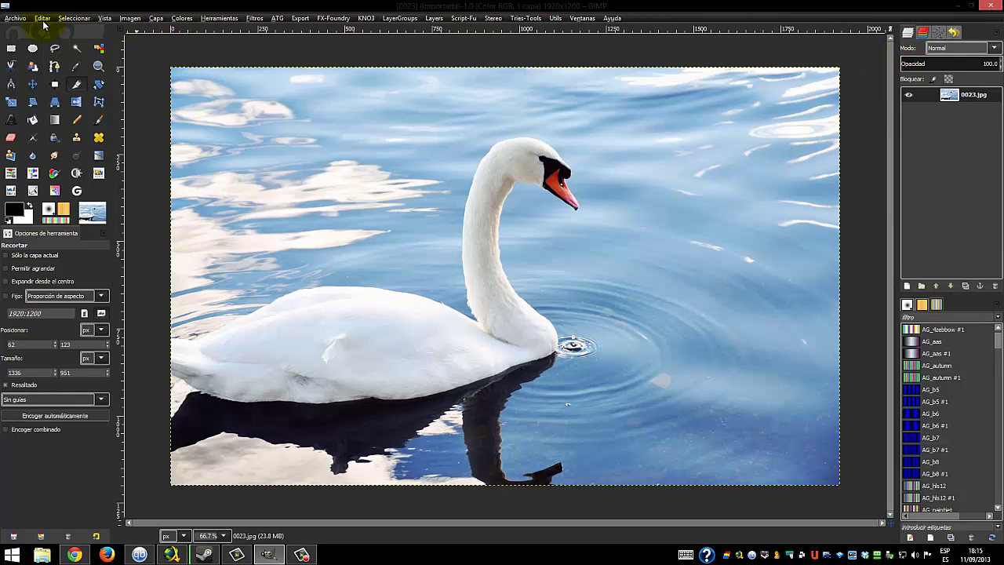
{"action": "left_click", "coordinate": [17, 19]}
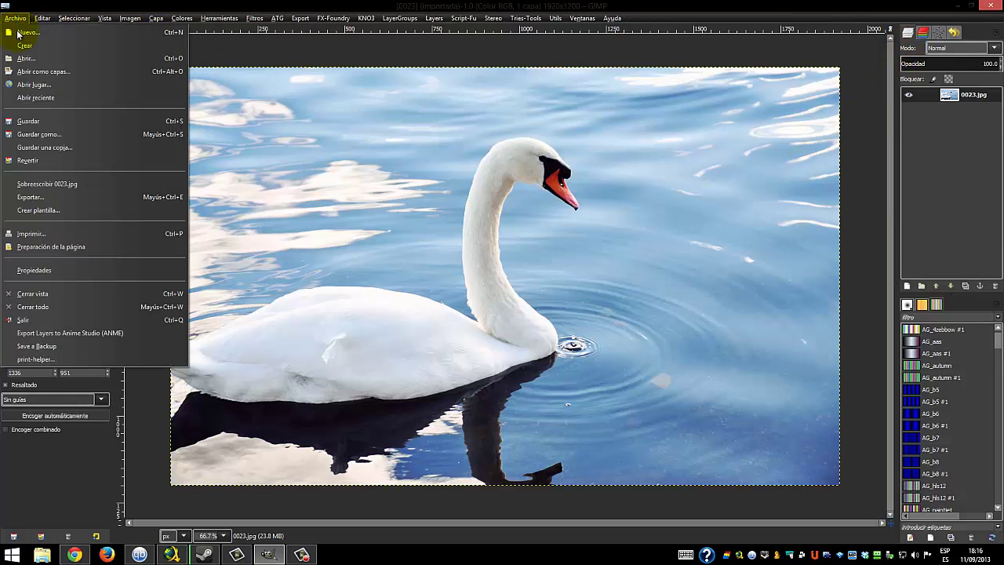
{"action": "left_click", "coordinate": [24, 58]}
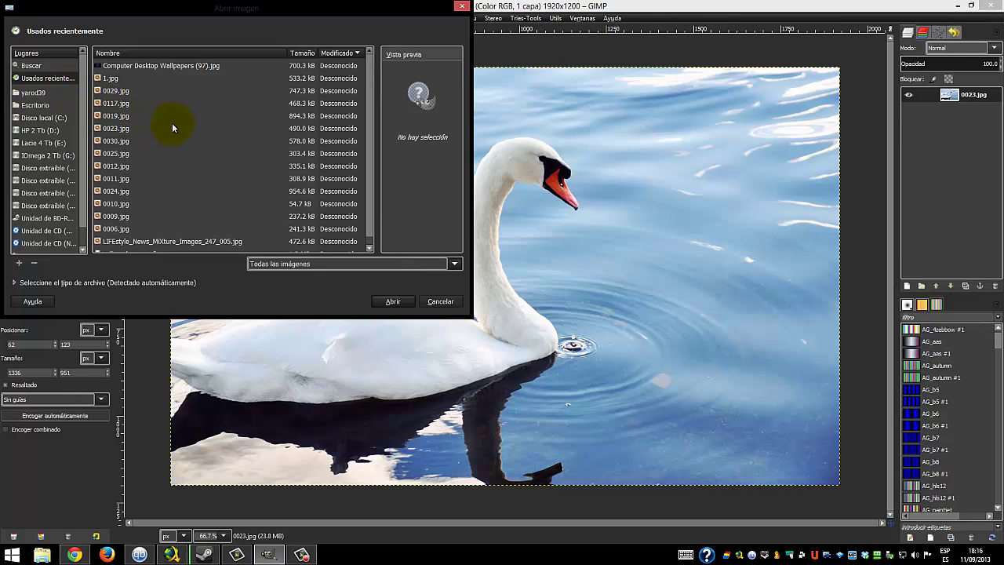
{"action": "left_click", "coordinate": [149, 212]}
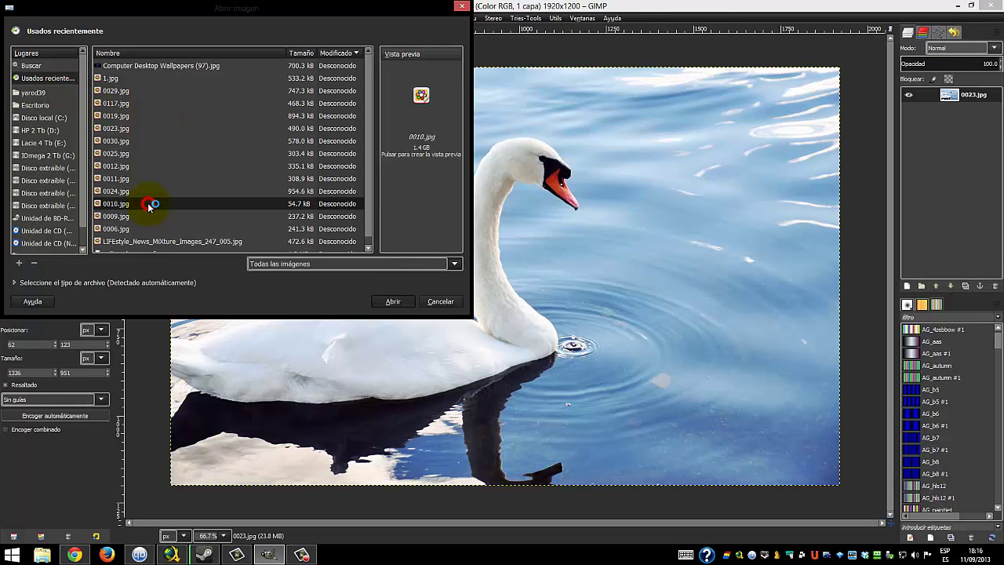
{"action": "double_click", "coordinate": [150, 205]}
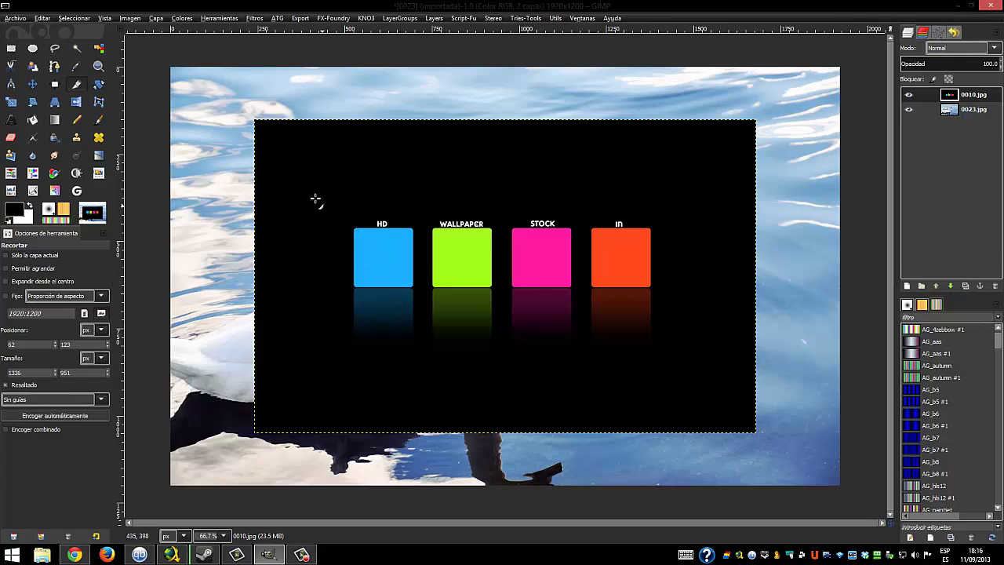
Step: Crop the image to the wallpaper area, then toggle 0010.jpg's visibility off and on
{"action": "left_click_drag", "start_coordinate": [300, 178], "coordinate": [716, 414]}
{"action": "left_click", "coordinate": [523, 307]}
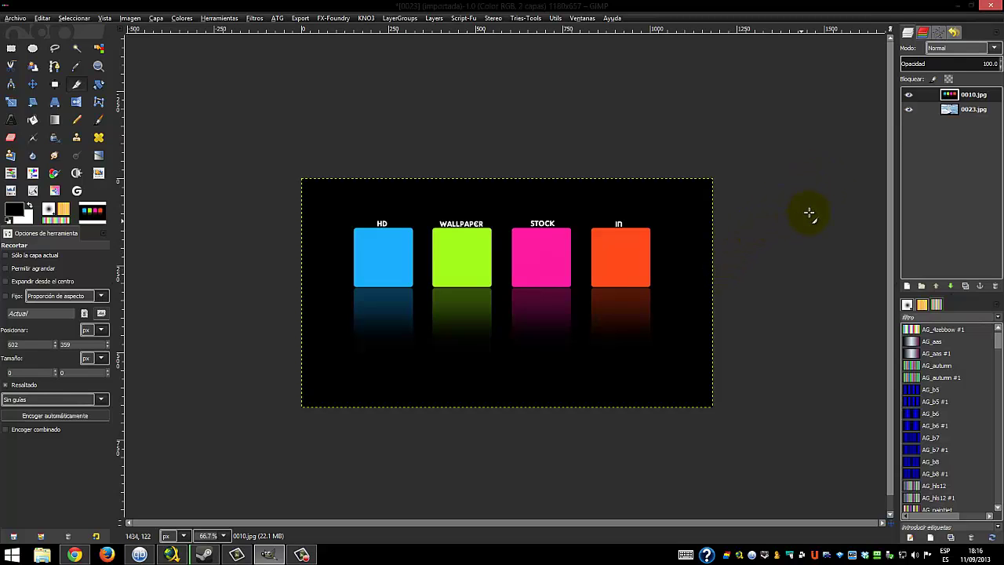
{"action": "left_click", "coordinate": [958, 110]}
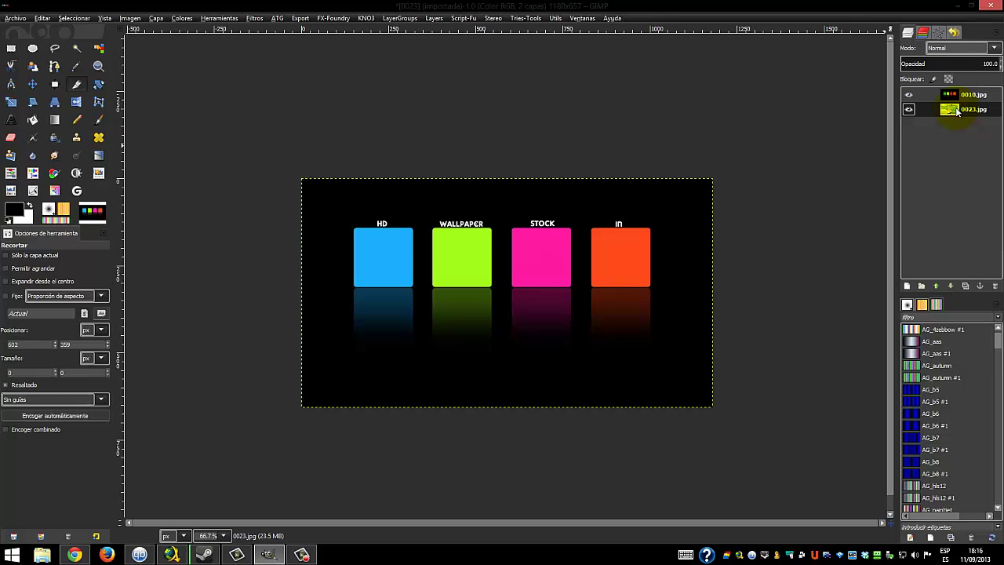
{"action": "left_click", "coordinate": [908, 95]}
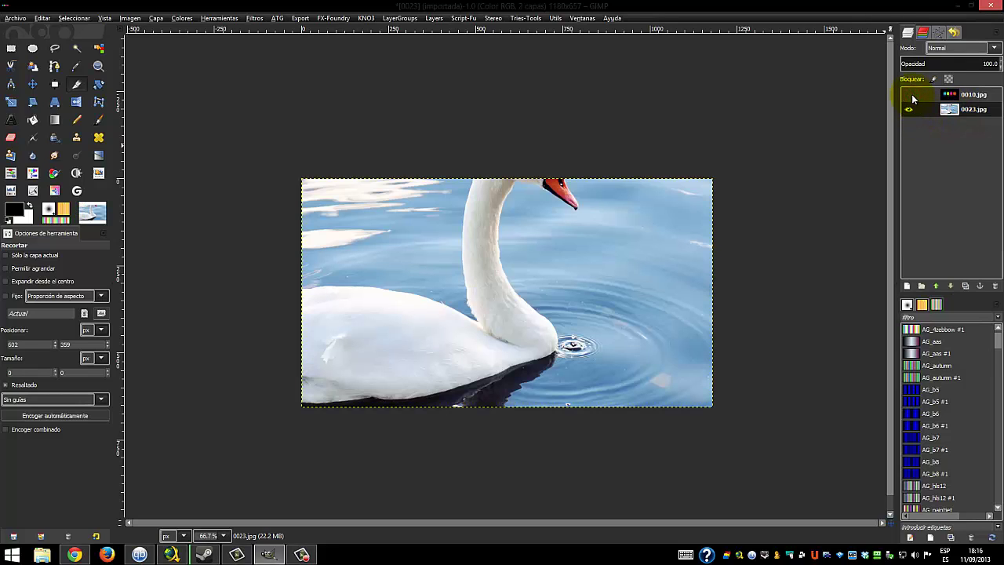
{"action": "left_click", "coordinate": [909, 95]}
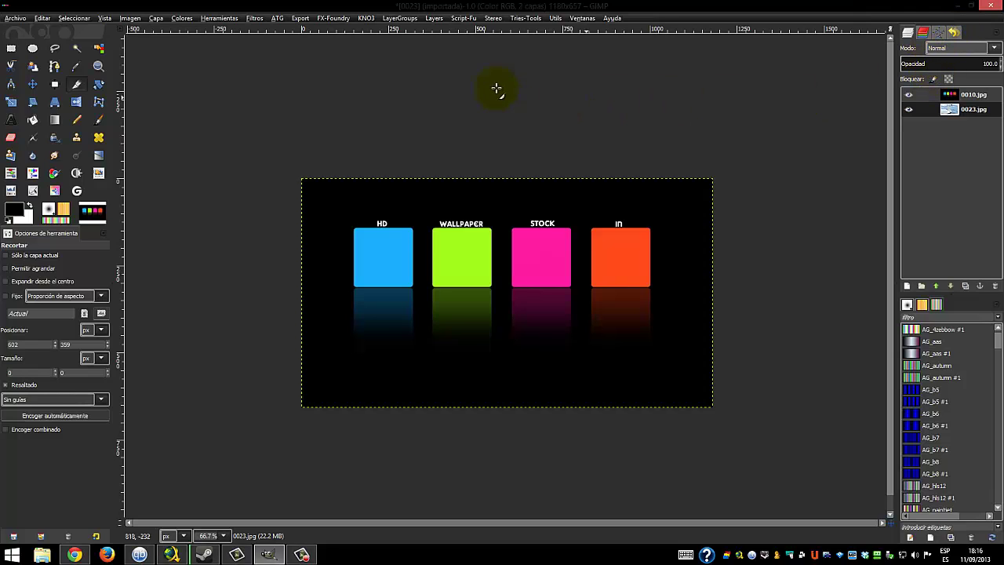
Step: Undo the crop with Editar > Deshacer, restoring the 1920×1200 canvas
{"action": "left_click", "coordinate": [45, 19]}
{"action": "left_click", "coordinate": [45, 19]}
{"action": "left_click", "coordinate": [71, 29]}
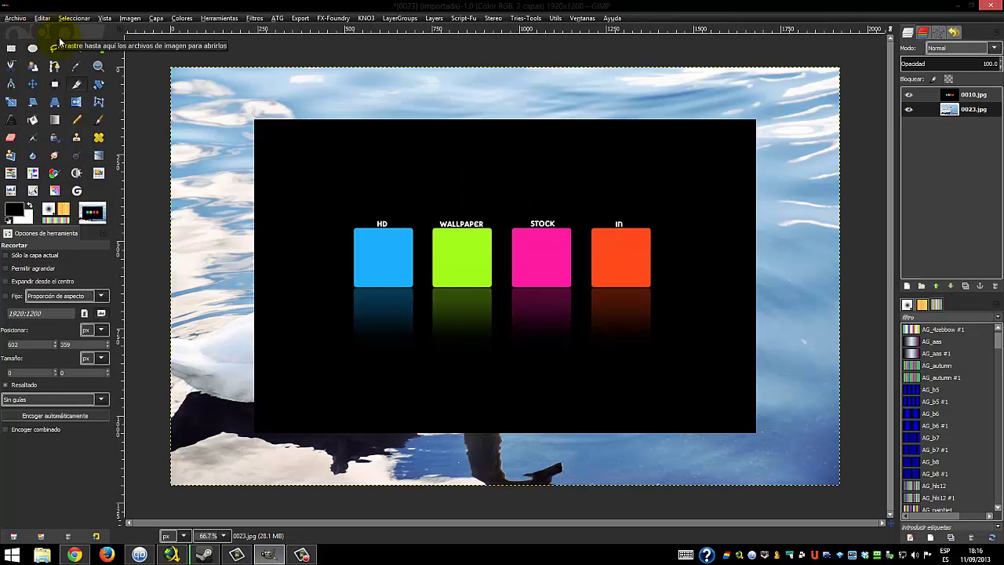
{"action": "left_click", "coordinate": [227, 132]}
{"action": "left_click", "coordinate": [202, 213]}
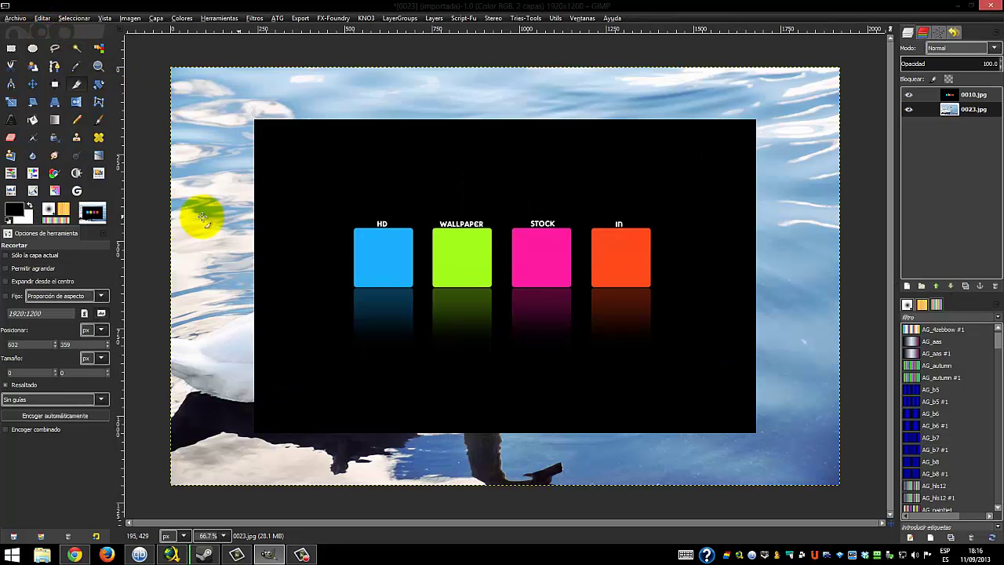
{"action": "left_click", "coordinate": [21, 260]}
{"action": "left_click", "coordinate": [236, 263]}
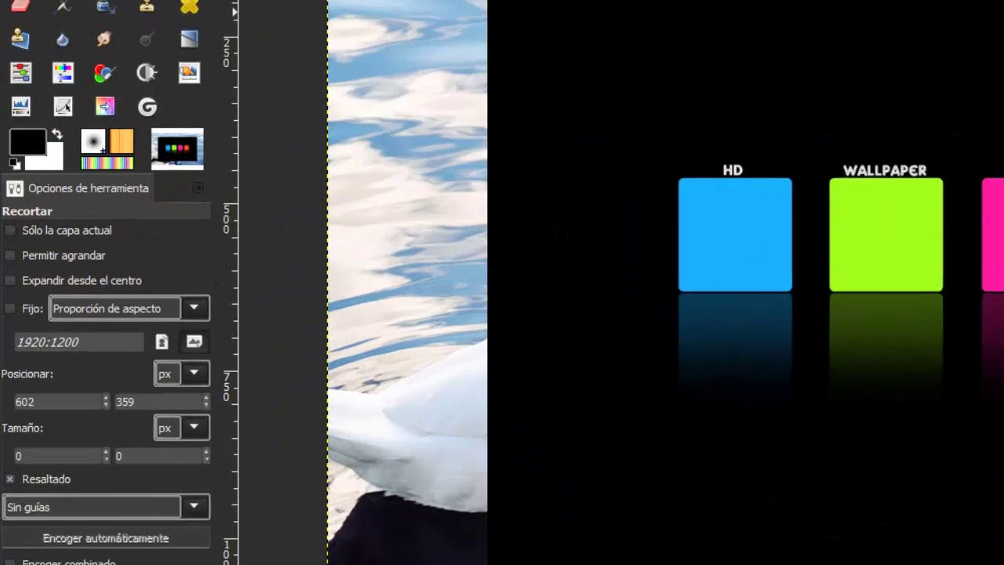
{"action": "key", "text": "m"}
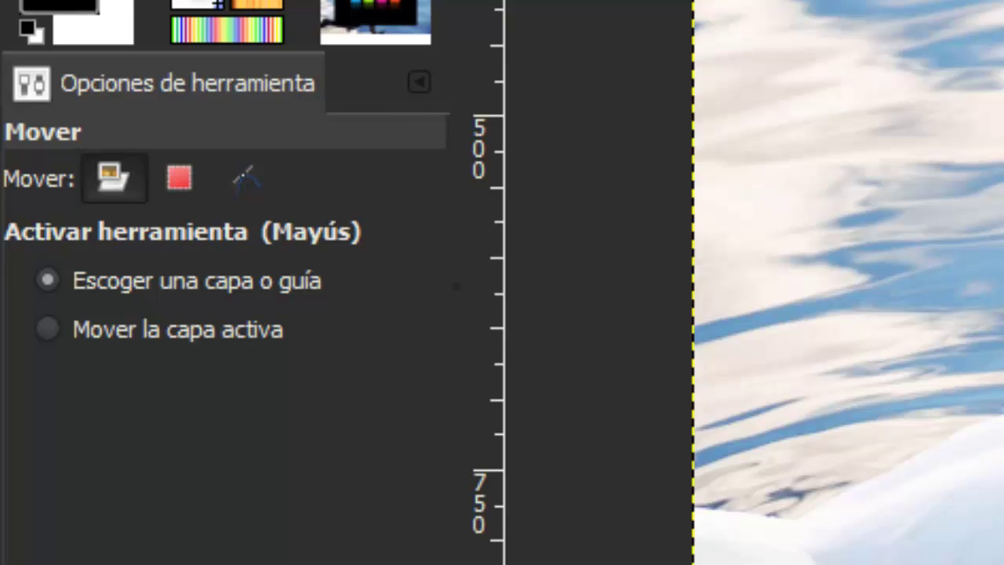
{"action": "left_click", "coordinate": [966, 45]}
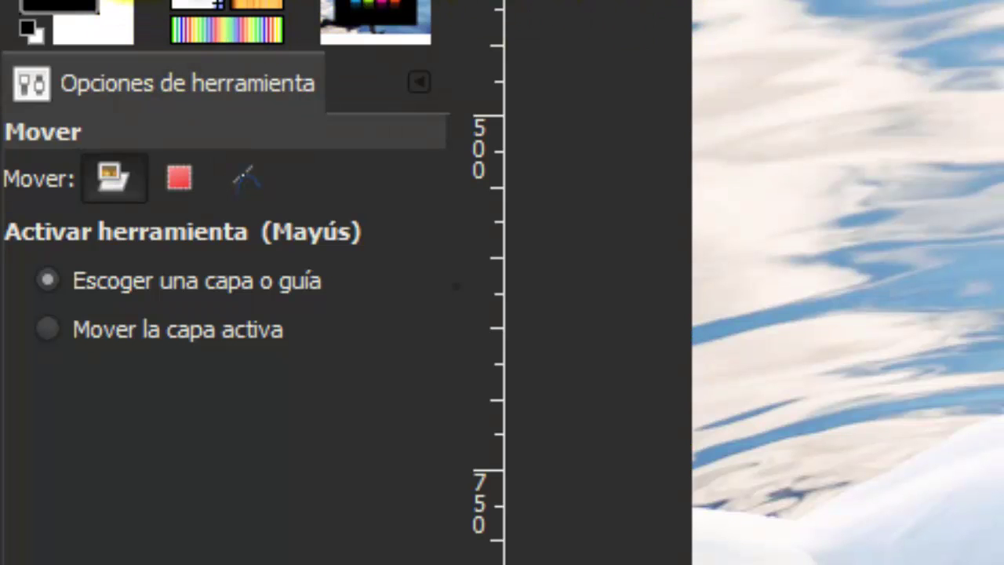
{"action": "key", "text": "shift+c"}
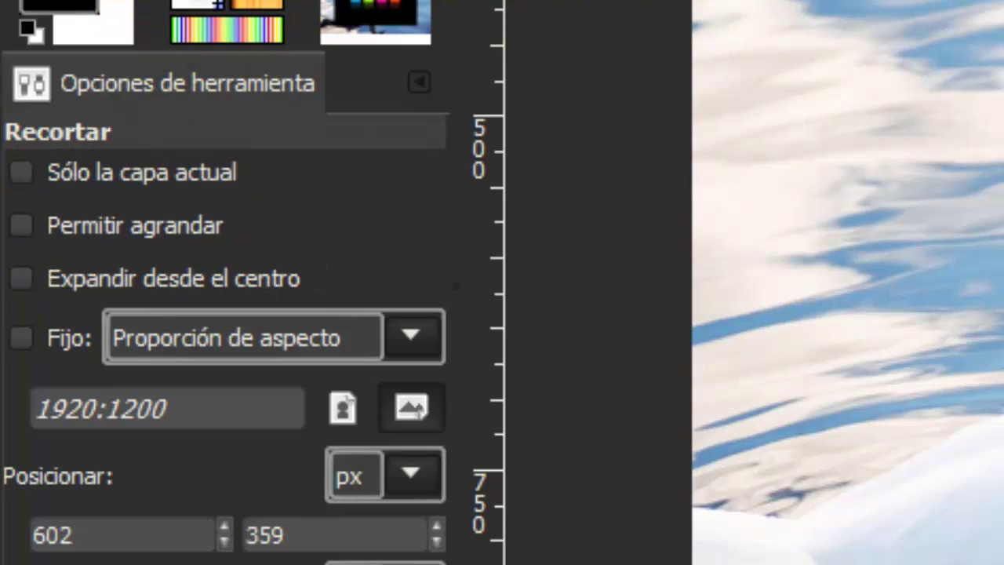
Step: Enable 'Sólo la capa actual' and crop the top layer over the coloured squares
{"action": "left_click", "coordinate": [126, 168]}
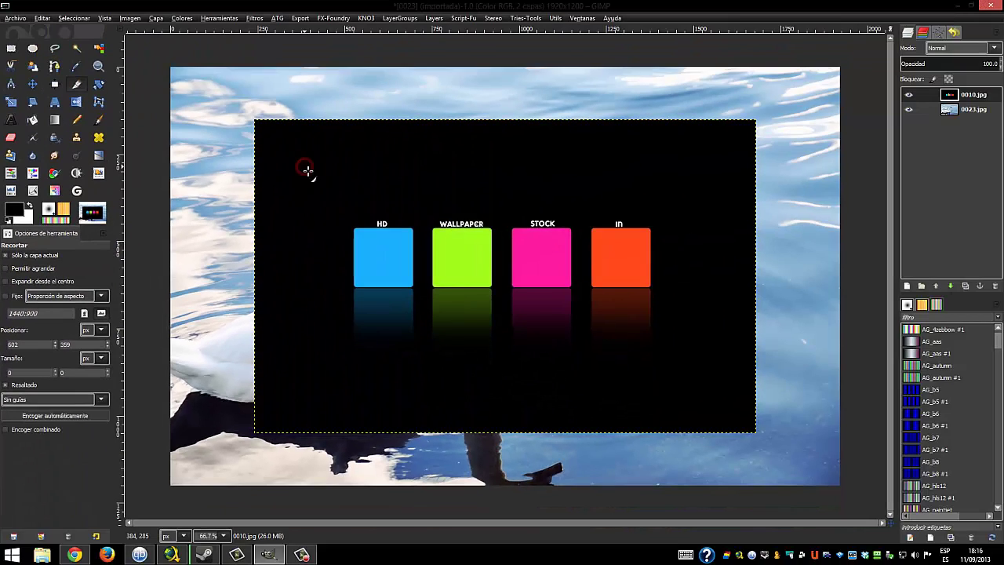
{"action": "left_click_drag", "start_coordinate": [306, 170], "coordinate": [712, 400]}
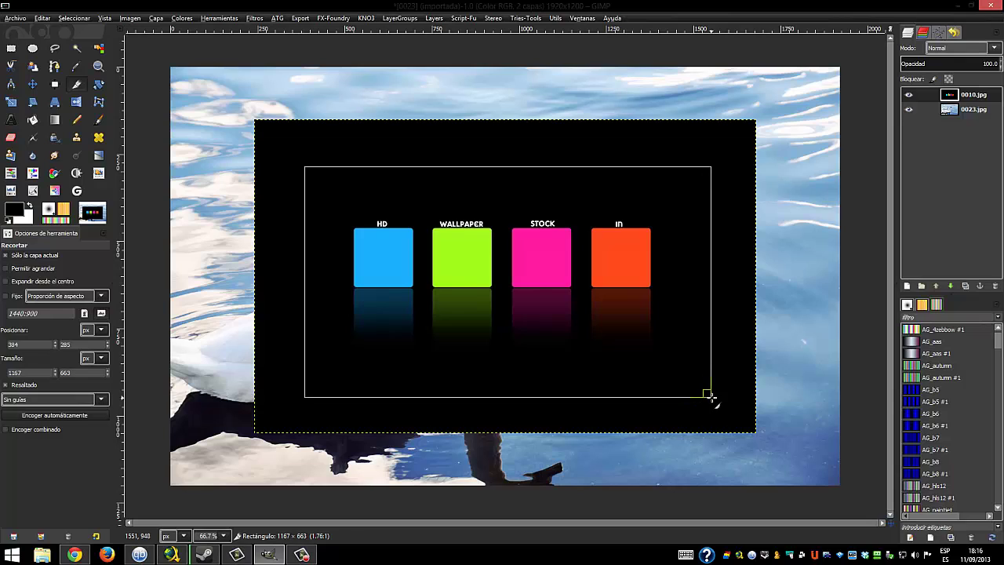
{"action": "left_click", "coordinate": [520, 311]}
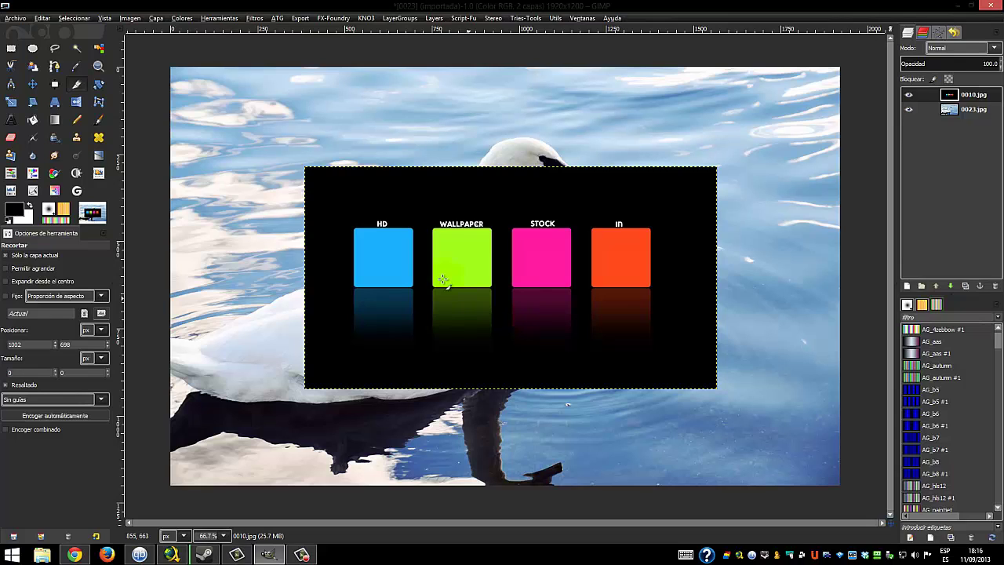
Step: Undo the layer crop and switch on 'Permitir agrandar'
{"action": "left_click", "coordinate": [42, 17]}
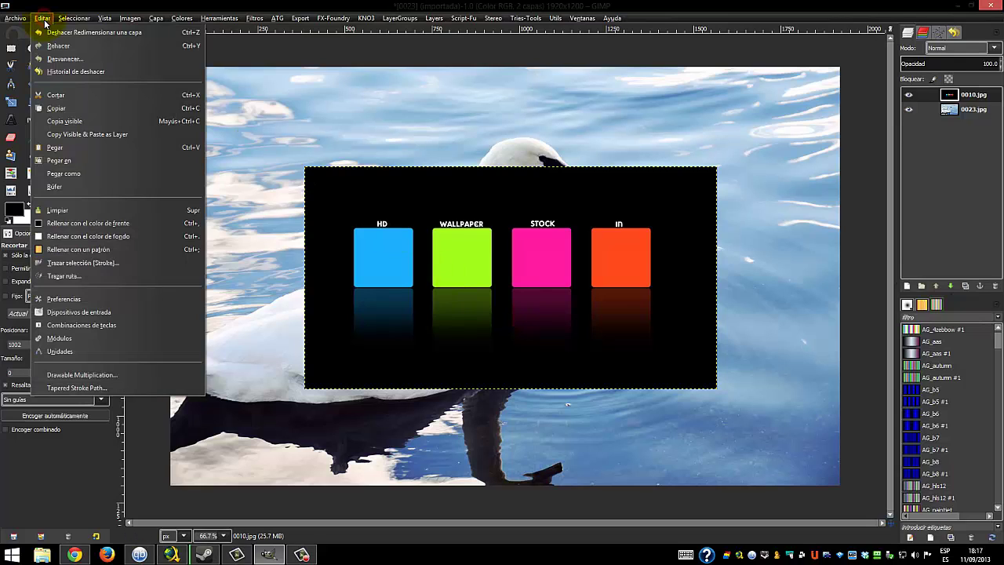
{"action": "left_click", "coordinate": [47, 31]}
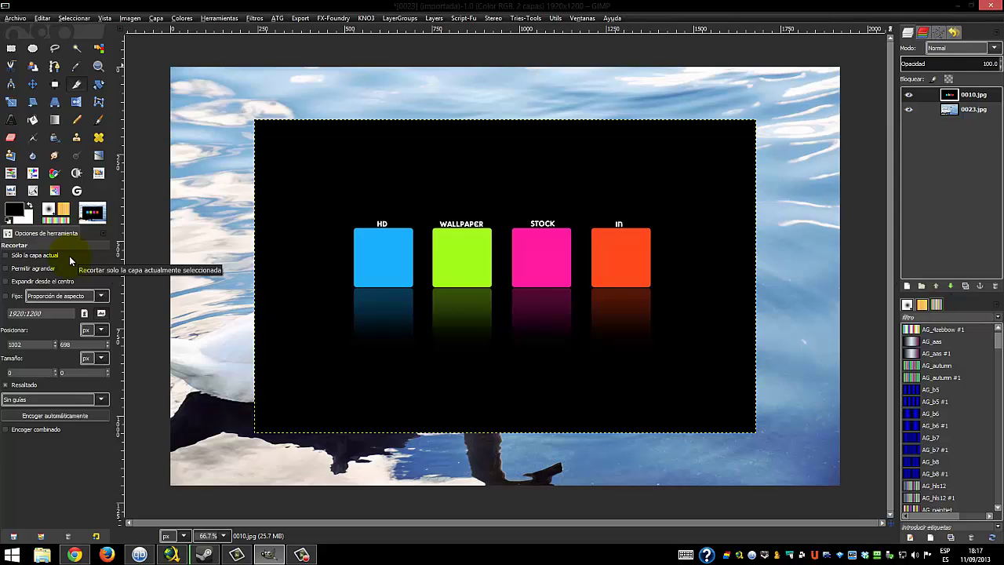
{"action": "left_click", "coordinate": [40, 271]}
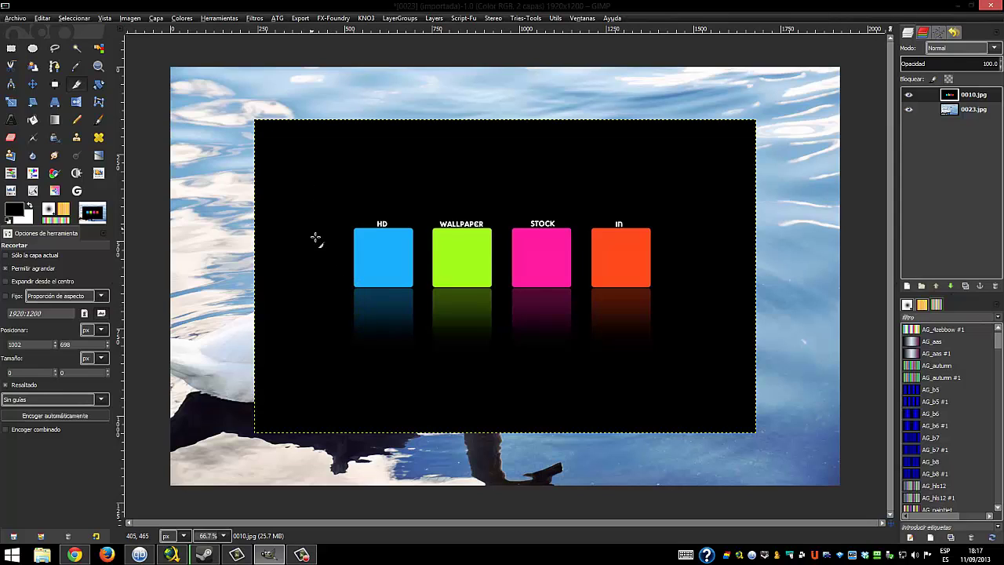
Step: Delete the 0010.jpg layer using its right-click 'Eliminar la capa' option
{"action": "left_click", "coordinate": [949, 110]}
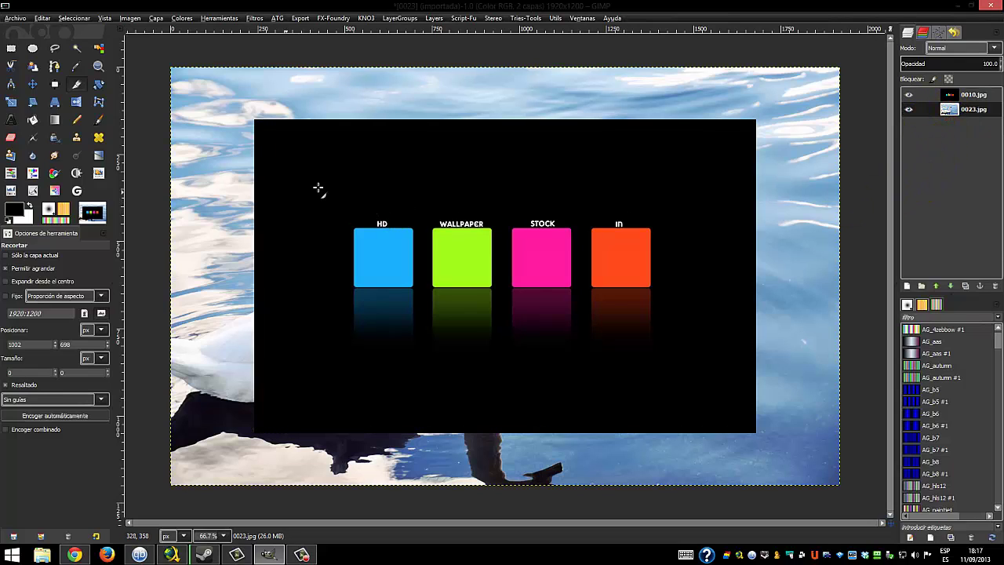
{"action": "left_click", "coordinate": [973, 109]}
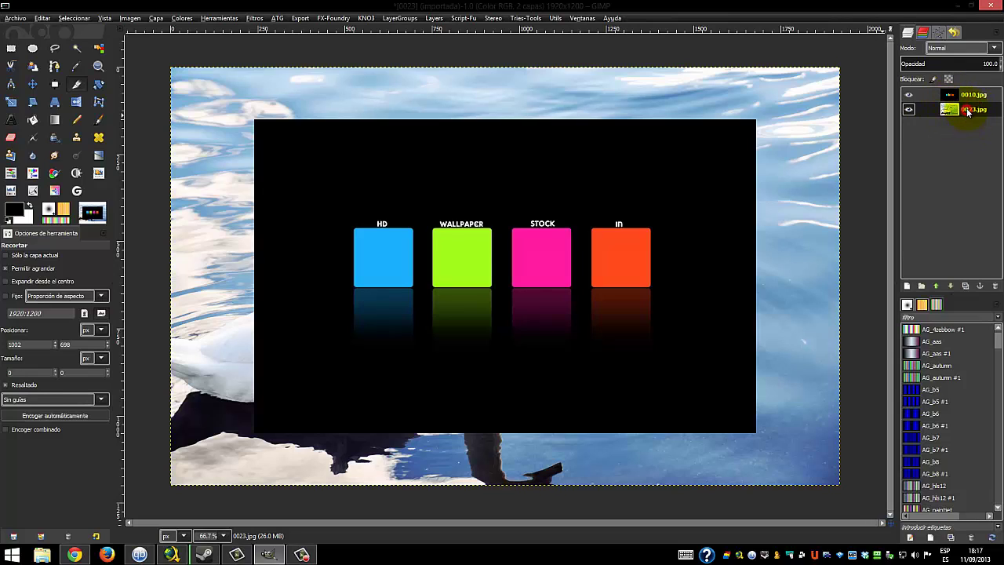
{"action": "right_click", "coordinate": [965, 95]}
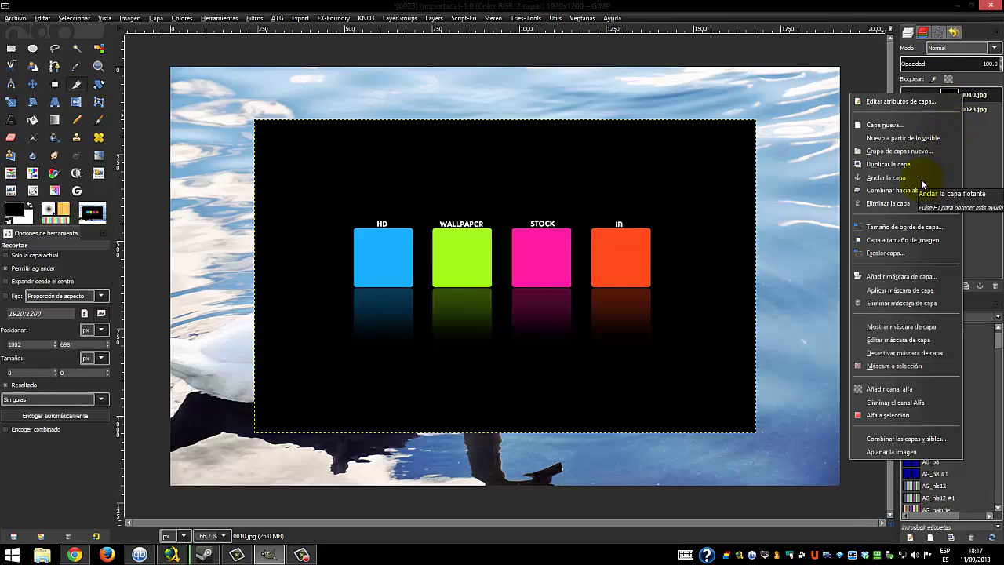
{"action": "left_click", "coordinate": [915, 203]}
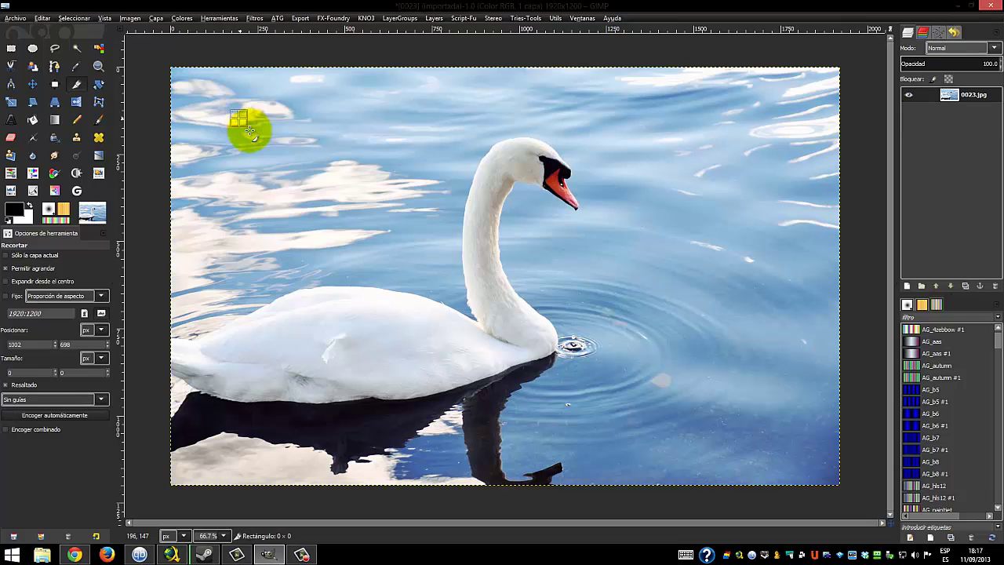
Step: Make trial crops on the swan photo, including one enlarging the canvas with transparency
{"action": "mouse_move", "coordinate": [239, 119]}
{"action": "left_mouse_down"}
{"action": "mouse_move", "coordinate": [724, 403]}
{"action": "mouse_move", "coordinate": [757, 413]}
{"action": "left_mouse_up"}
{"action": "key", "text": "Return"}
{"action": "left_click", "coordinate": [202, 536]}
{"action": "left_click", "coordinate": [213, 471]}
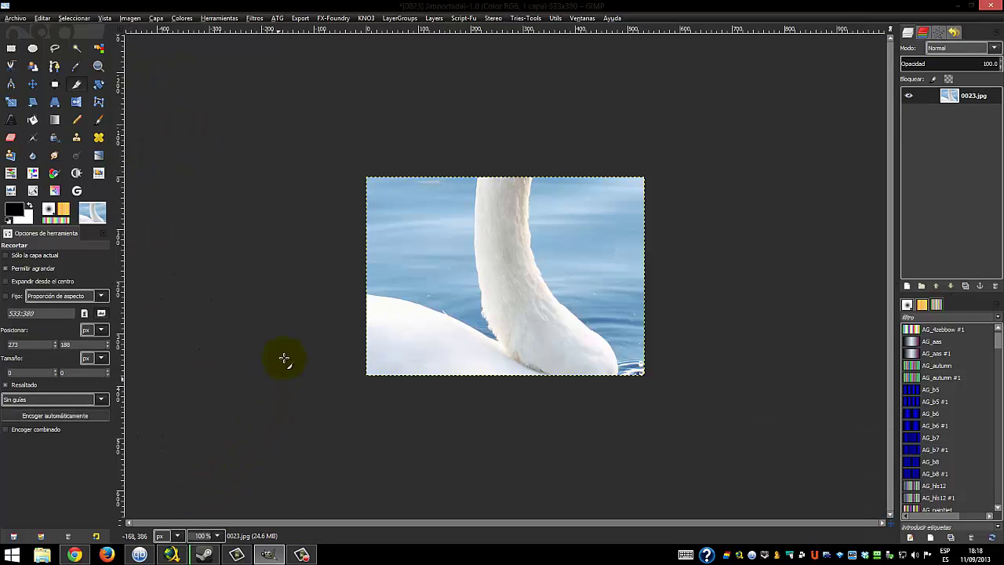
{"action": "mouse_move", "coordinate": [352, 160]}
{"action": "left_mouse_down"}
{"action": "mouse_move", "coordinate": [507, 339]}
{"action": "mouse_move", "coordinate": [676, 456]}
{"action": "left_mouse_up"}
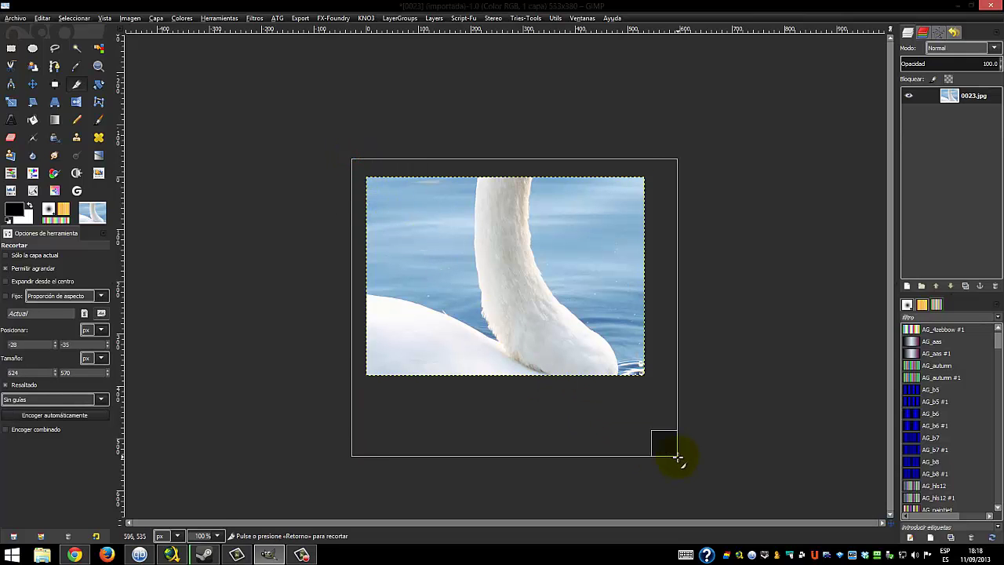
{"action": "left_click", "coordinate": [570, 353]}
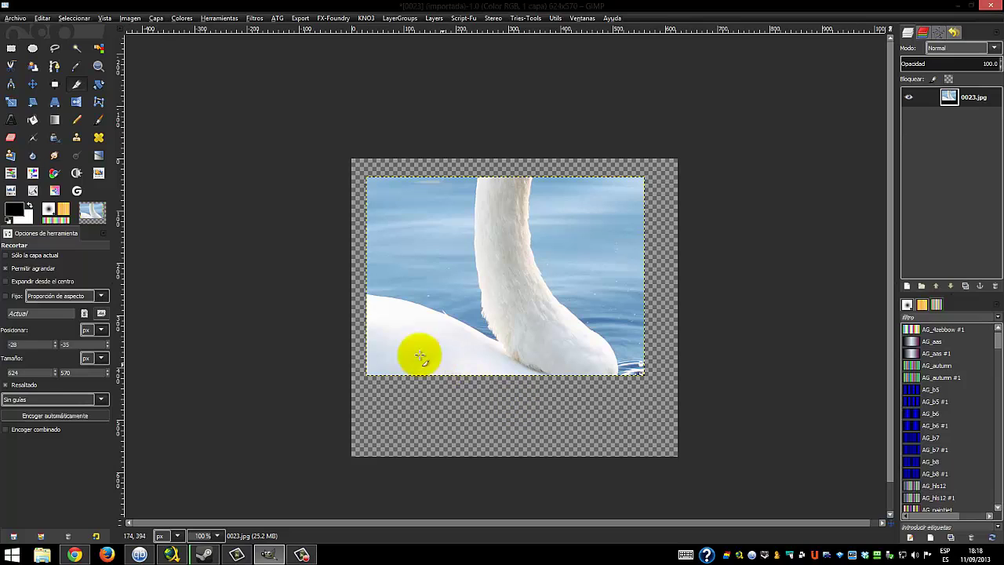
Step: Turn off 'Permitir agrandar' and make two smaller crops from the top-left corner
{"action": "left_click", "coordinate": [36, 269]}
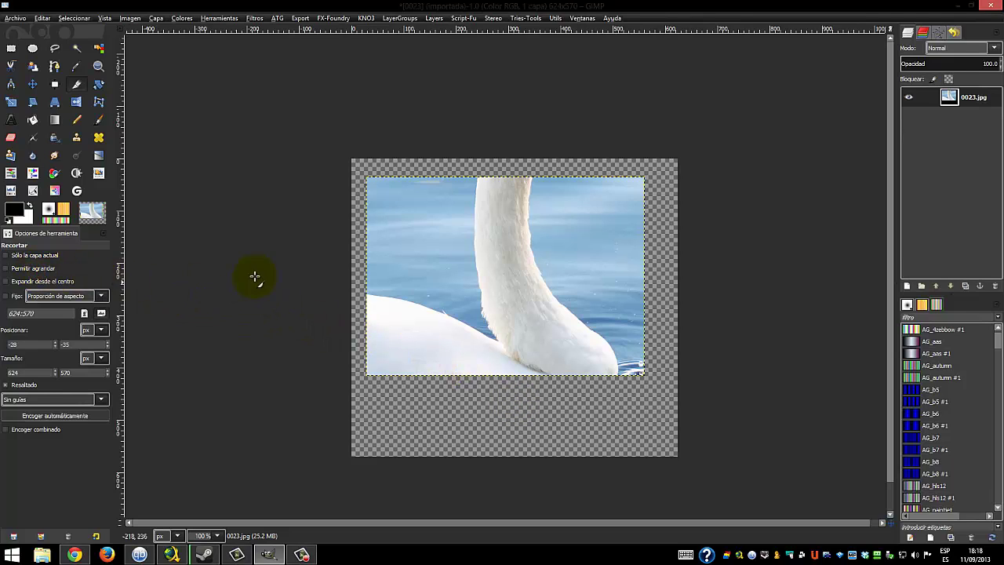
{"action": "left_click_drag", "start_coordinate": [352, 160], "coordinate": [650, 476]}
{"action": "left_click", "coordinate": [539, 329]}
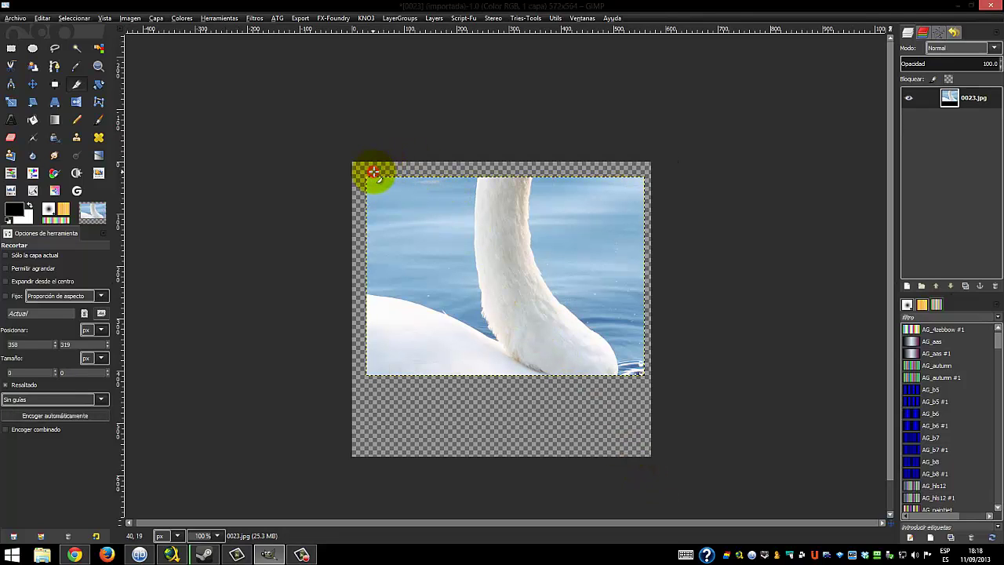
{"action": "left_click_drag", "start_coordinate": [373, 172], "coordinate": [520, 287]}
{"action": "left_click", "coordinate": [464, 254]}
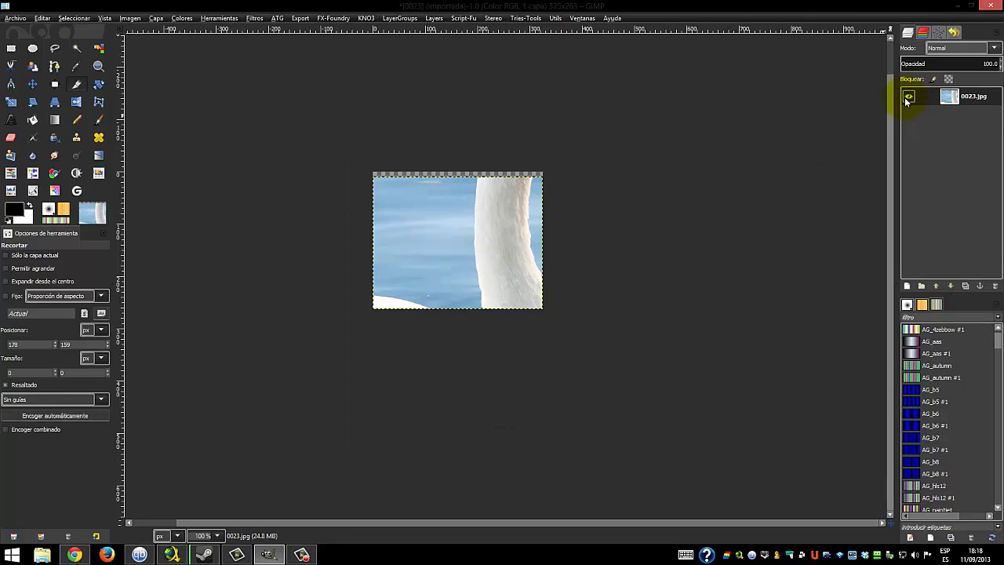
Step: Undo the crops with Editar > Deshacer and Ctrl+Z, back to 1920×1200
{"action": "left_click", "coordinate": [42, 18]}
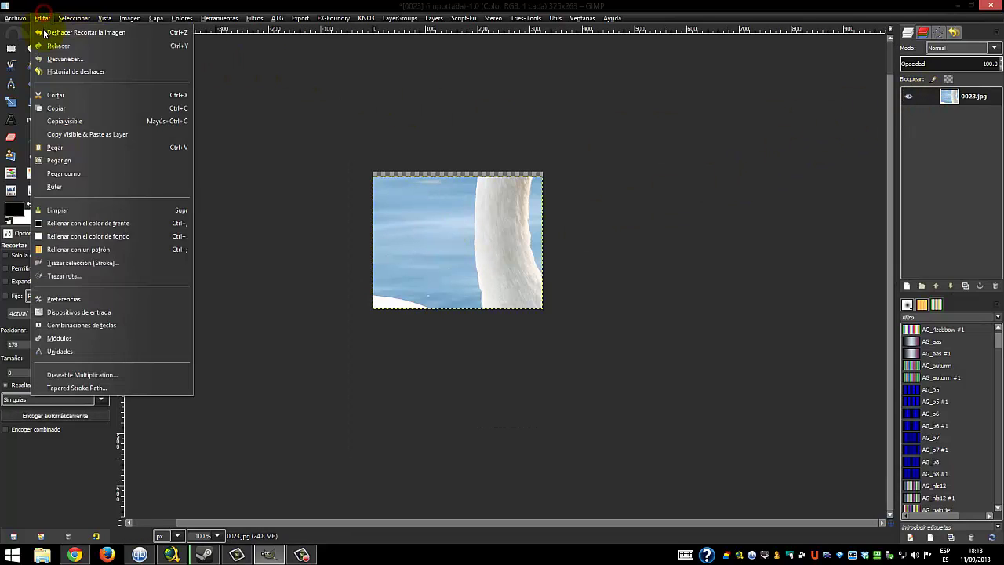
{"action": "left_click", "coordinate": [46, 33]}
{"action": "left_click", "coordinate": [42, 18]}
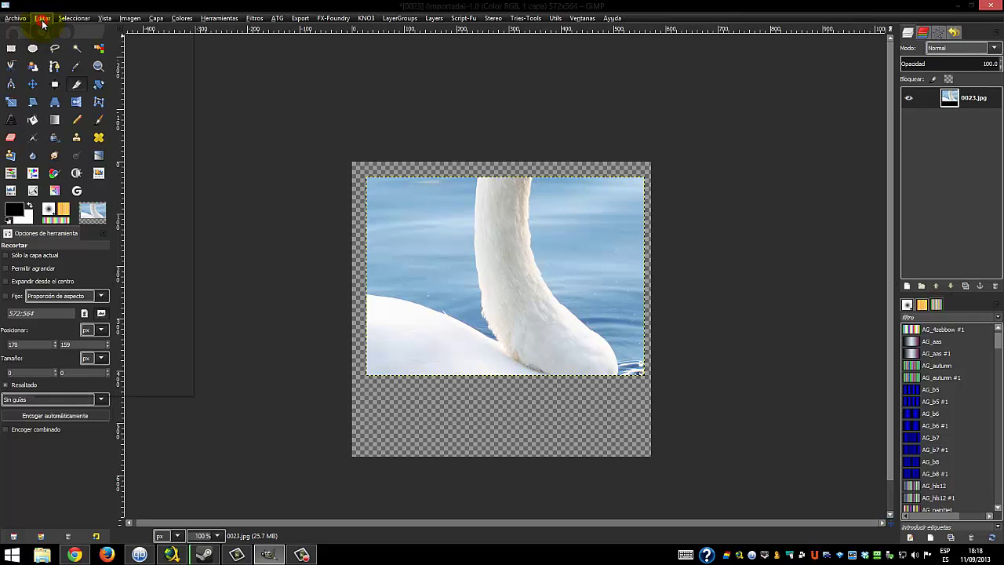
{"action": "left_click", "coordinate": [51, 33]}
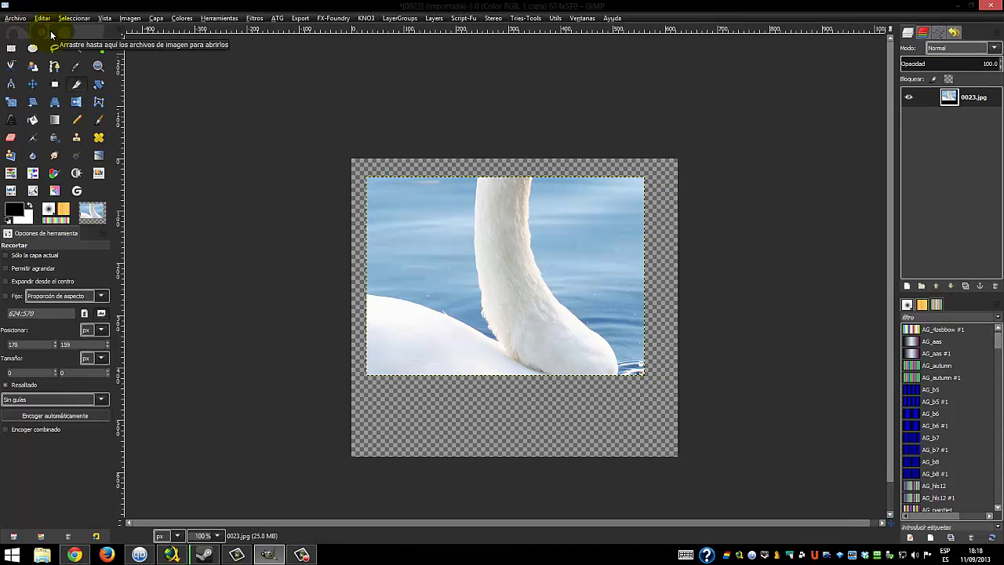
{"action": "key", "text": "ctrl+z"}
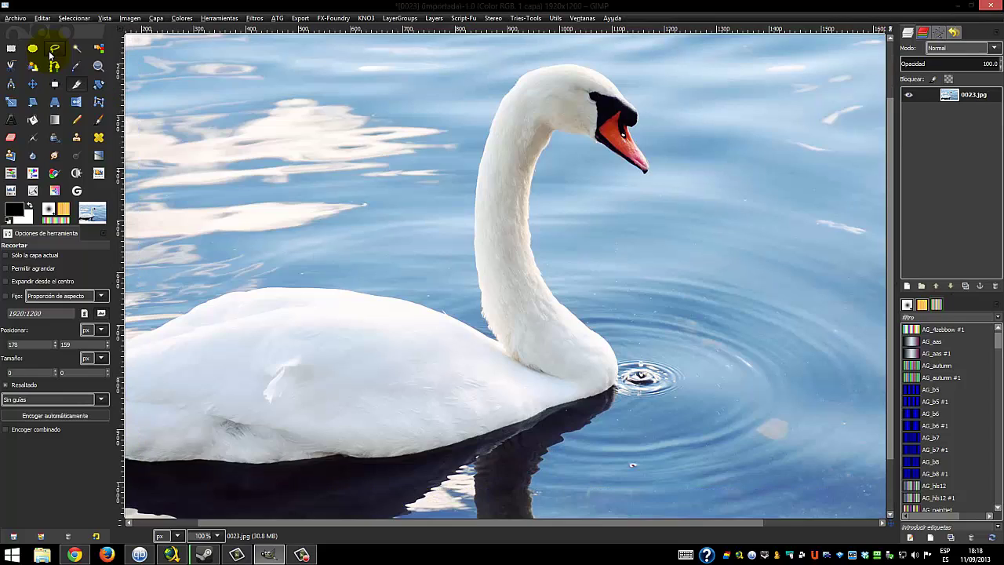
Step: Undo once more to restore the 0010.jpg layer, then zoom out to fit the whole image
{"action": "key", "text": "ctrl+z"}
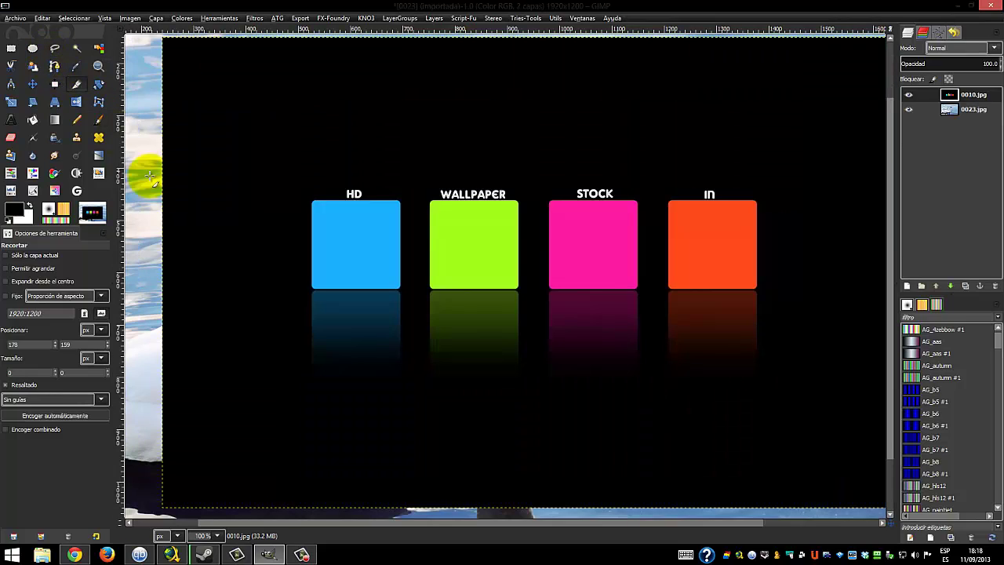
{"action": "left_click", "coordinate": [217, 536]}
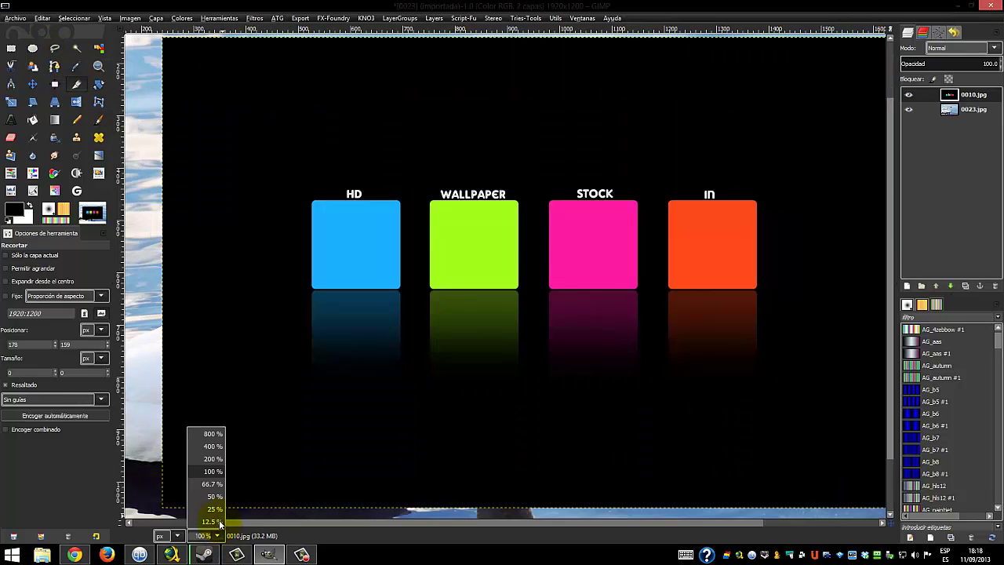
{"action": "left_click", "coordinate": [212, 483]}
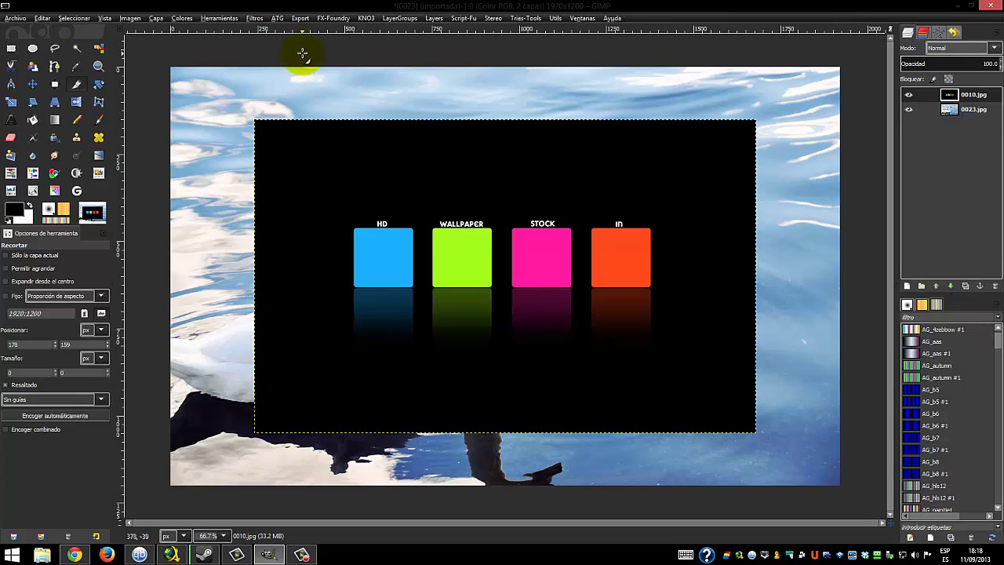
Step: Crop away the left side, then crop to the HD, WALLPAPER and STOCK tiles at 791×750
{"action": "mouse_move", "coordinate": [314, 55]}
{"action": "left_mouse_down"}
{"action": "mouse_move", "coordinate": [802, 357]}
{"action": "mouse_move", "coordinate": [907, 370]}
{"action": "mouse_move", "coordinate": [871, 373]}
{"action": "left_mouse_up"}
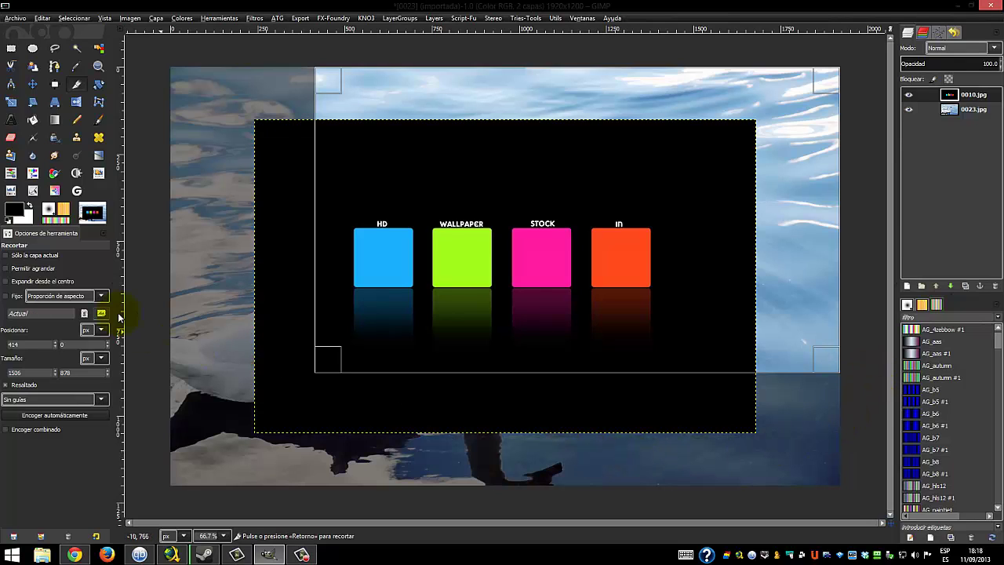
{"action": "left_click", "coordinate": [415, 291]}
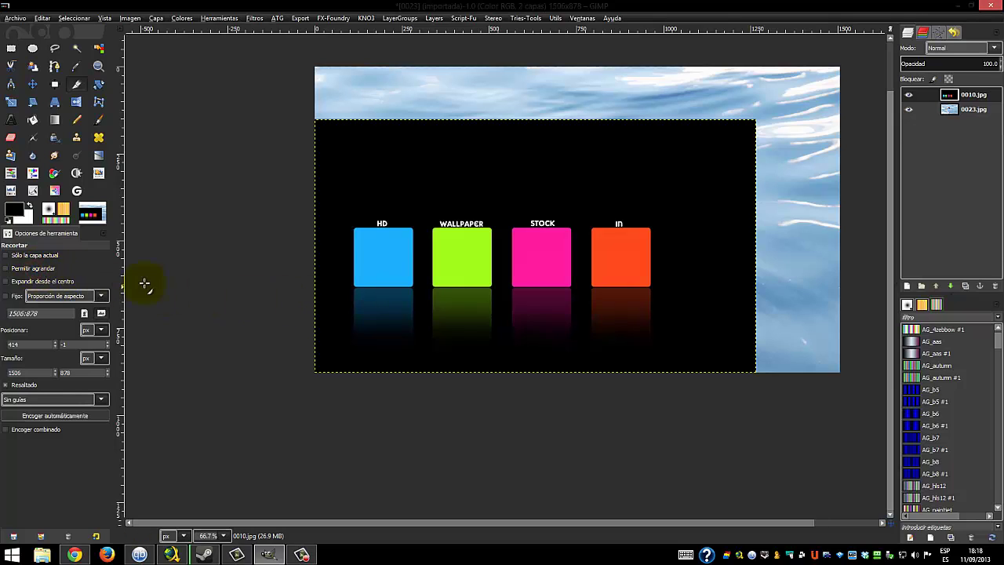
{"action": "left_click_drag", "start_coordinate": [276, 107], "coordinate": [590, 472]}
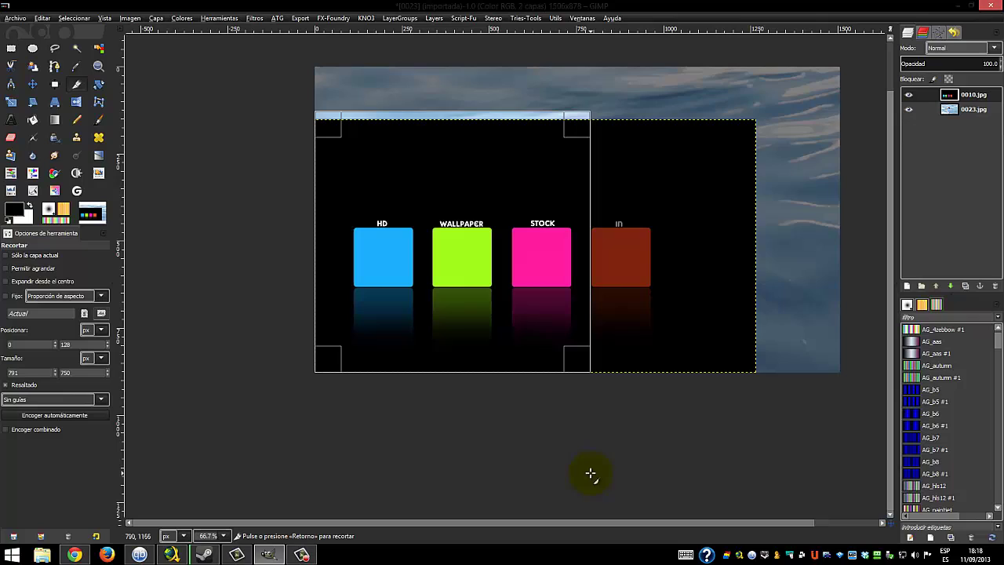
{"action": "left_click", "coordinate": [507, 296]}
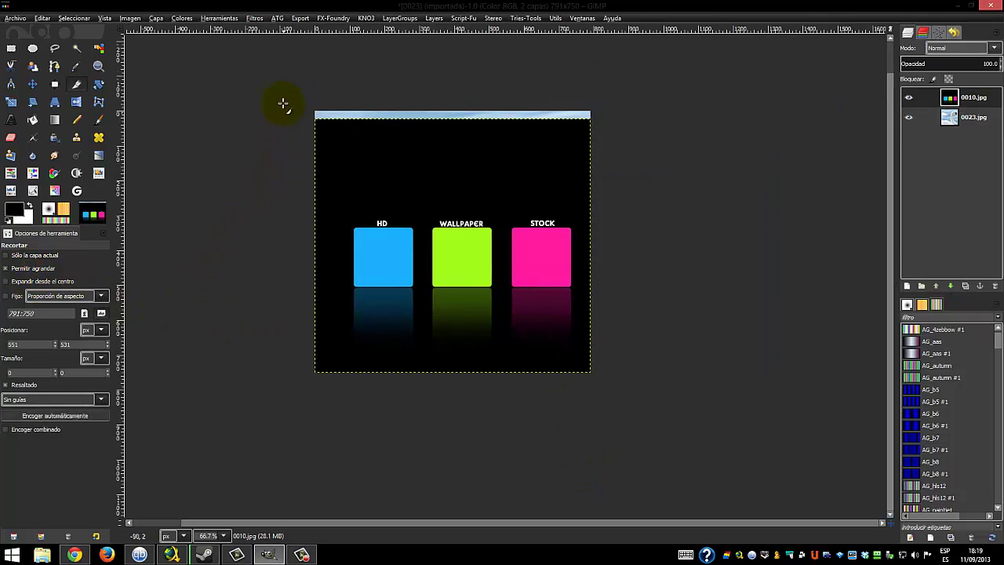
Step: Crop beyond the image edges to grow the canvas to 1088×1001 with a transparent margin
{"action": "left_click_drag", "start_coordinate": [277, 88], "coordinate": [655, 436]}
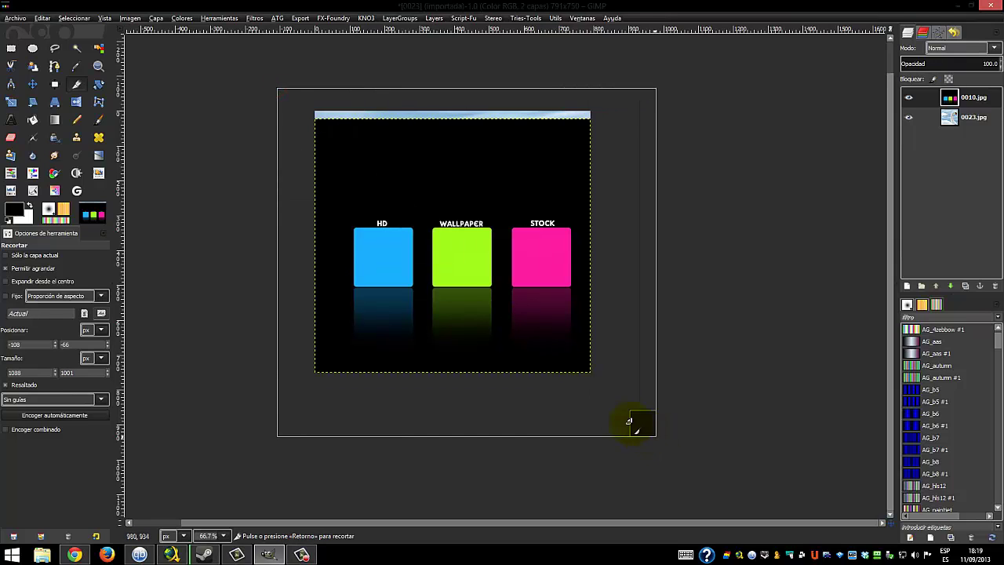
{"action": "left_click", "coordinate": [499, 318]}
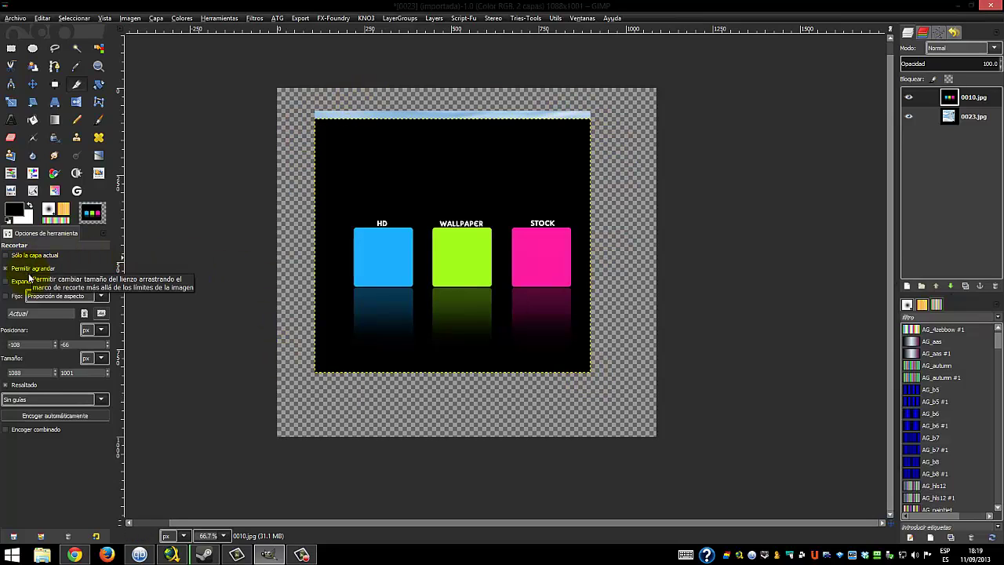
{"action": "left_click", "coordinate": [373, 229]}
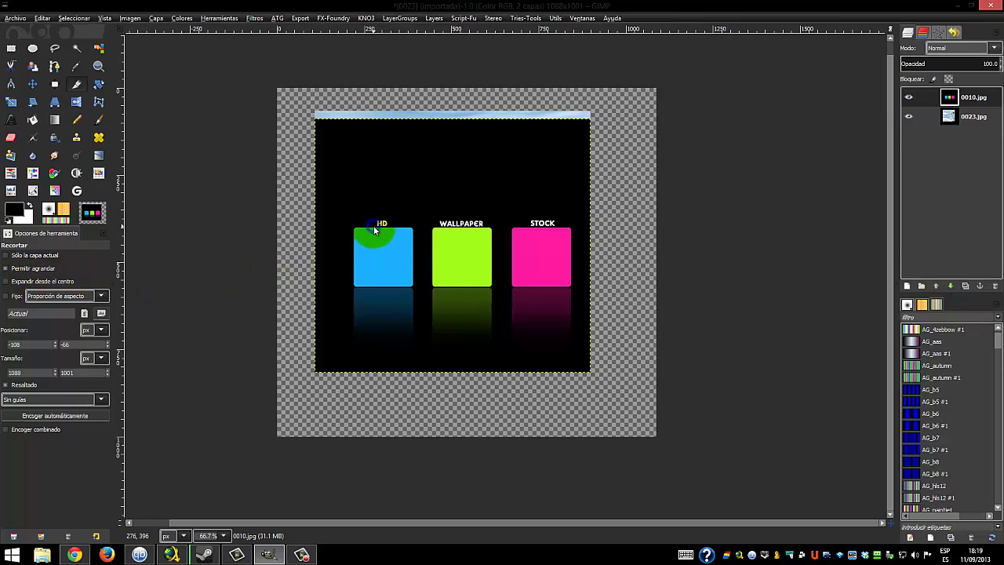
Step: Resize the layer to fill the canvas with Layer to Image Size
{"action": "right_click", "coordinate": [374, 230]}
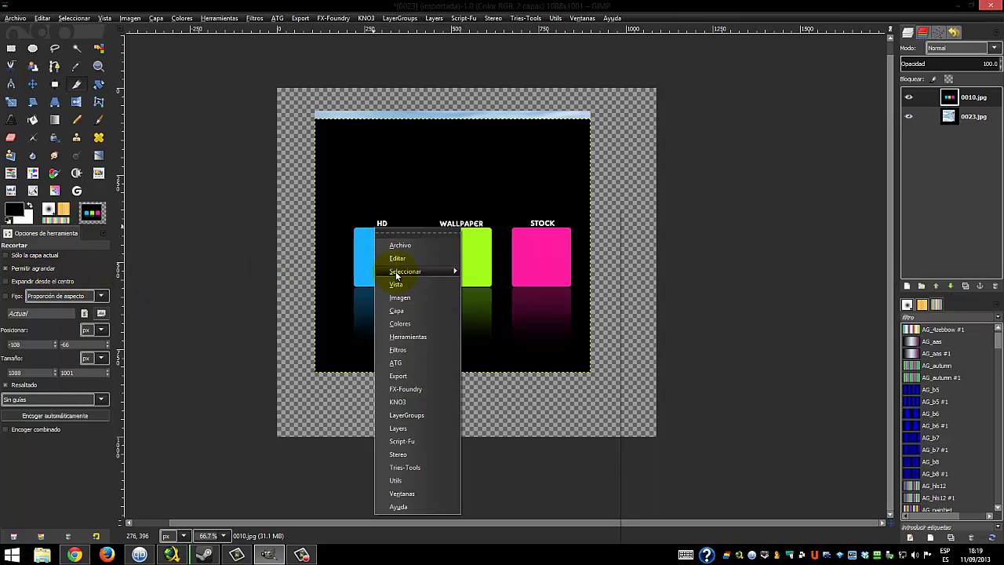
{"action": "left_click", "coordinate": [396, 260]}
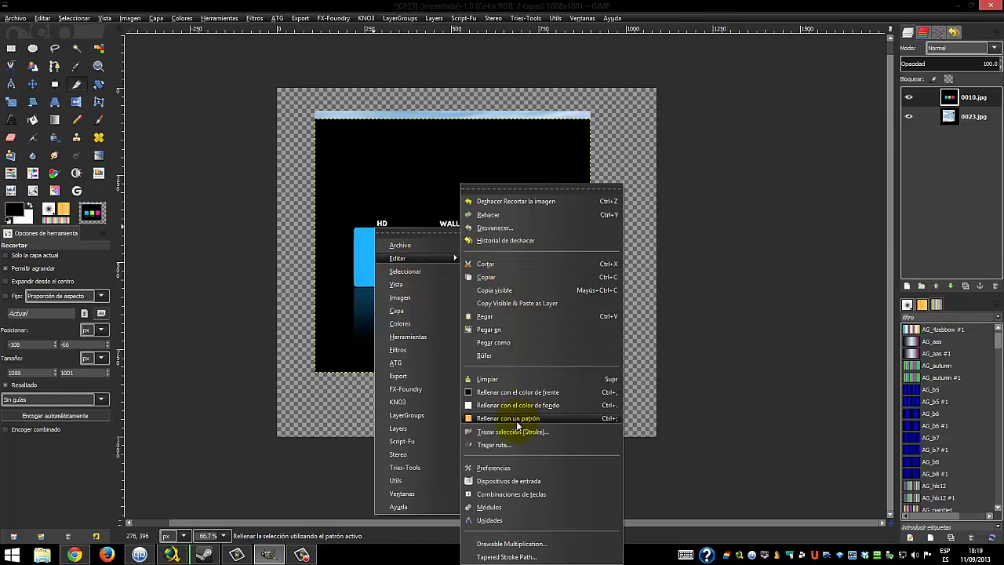
{"action": "left_click", "coordinate": [396, 311]}
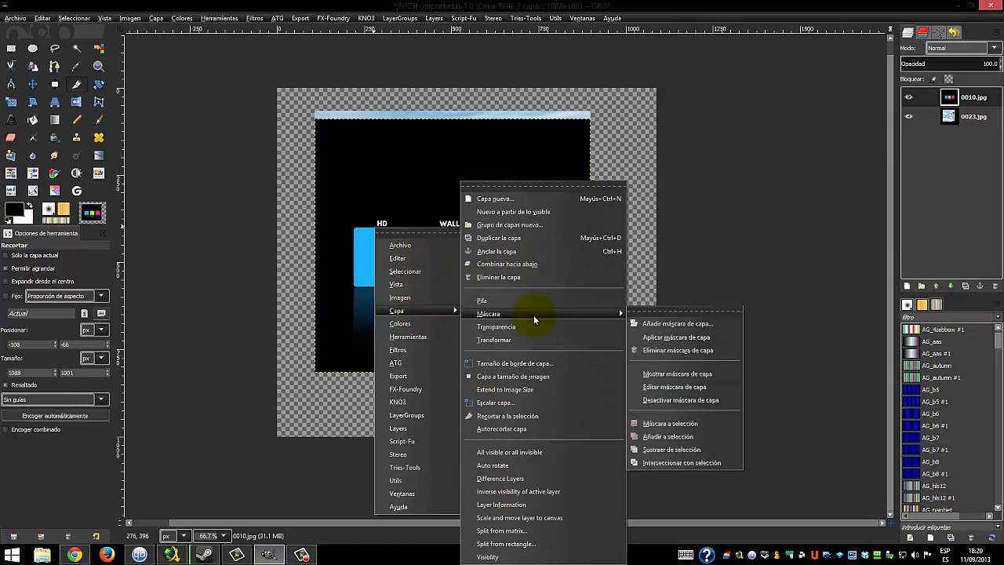
{"action": "left_click", "coordinate": [541, 376]}
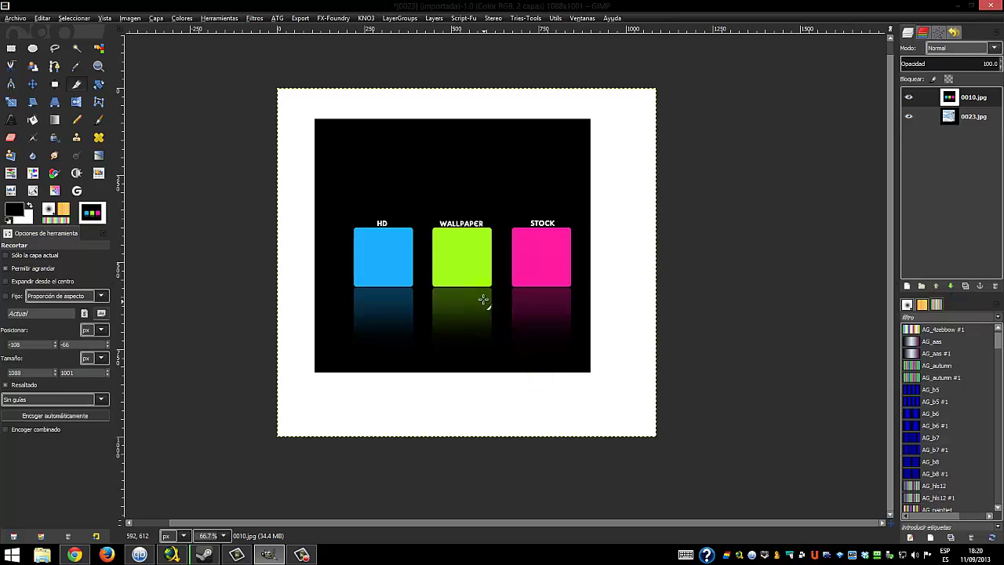
Step: Turn off Allow growing and undo the layer-to-image-size change
{"action": "left_click", "coordinate": [607, 246]}
{"action": "left_click", "coordinate": [40, 271]}
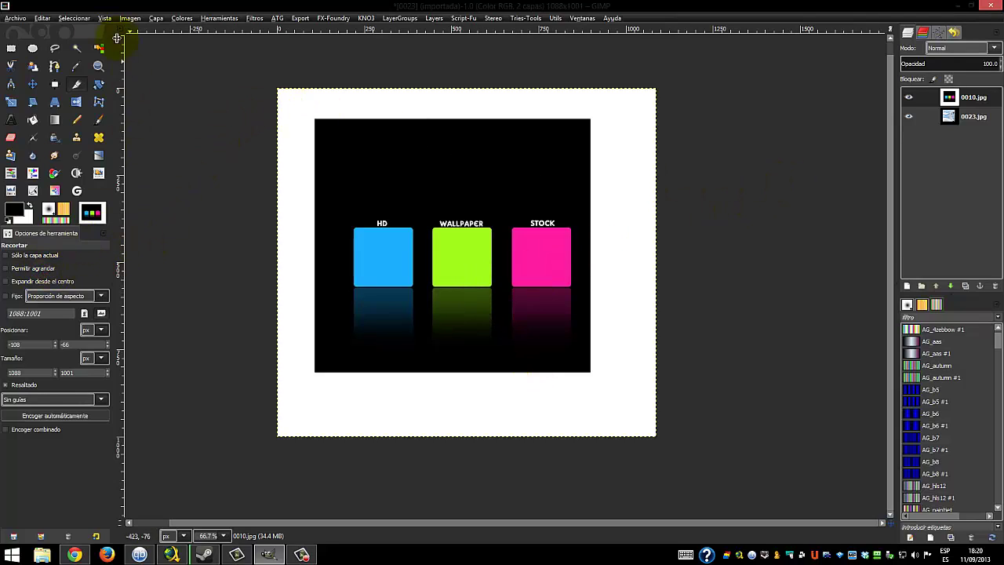
{"action": "left_click", "coordinate": [40, 17]}
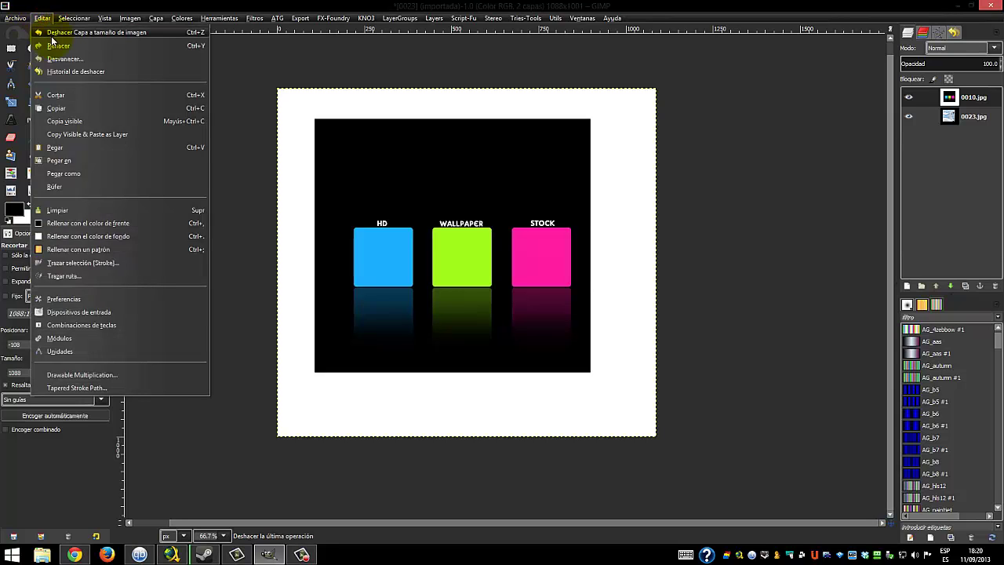
{"action": "left_click", "coordinate": [53, 39]}
{"action": "left_click", "coordinate": [43, 18]}
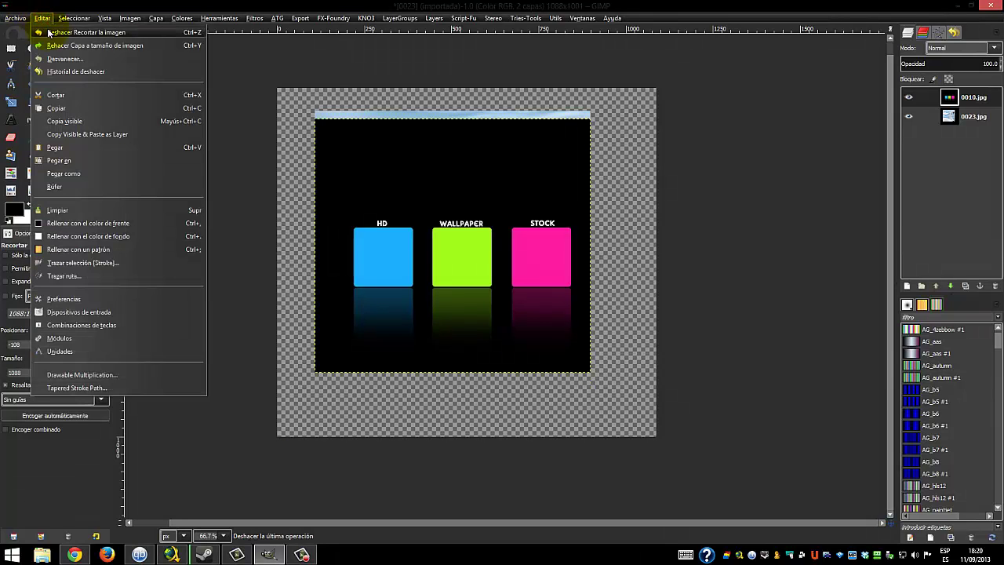
Step: Undo the earlier crops and the black graphic layer to restore the full swan photo
{"action": "left_click", "coordinate": [48, 30]}
{"action": "left_click", "coordinate": [42, 17]}
{"action": "left_click", "coordinate": [49, 32]}
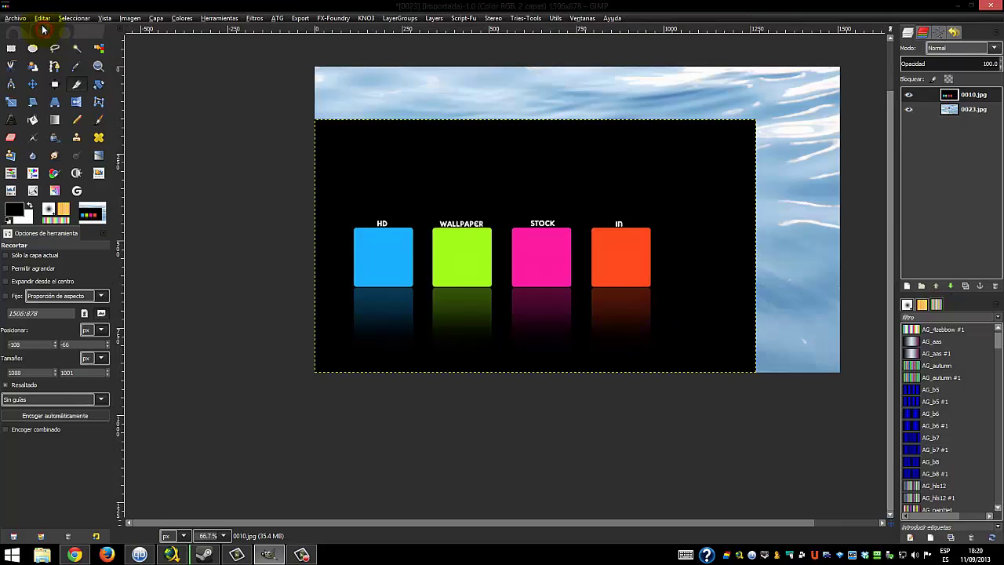
{"action": "left_click", "coordinate": [43, 18]}
{"action": "left_click", "coordinate": [37, 31]}
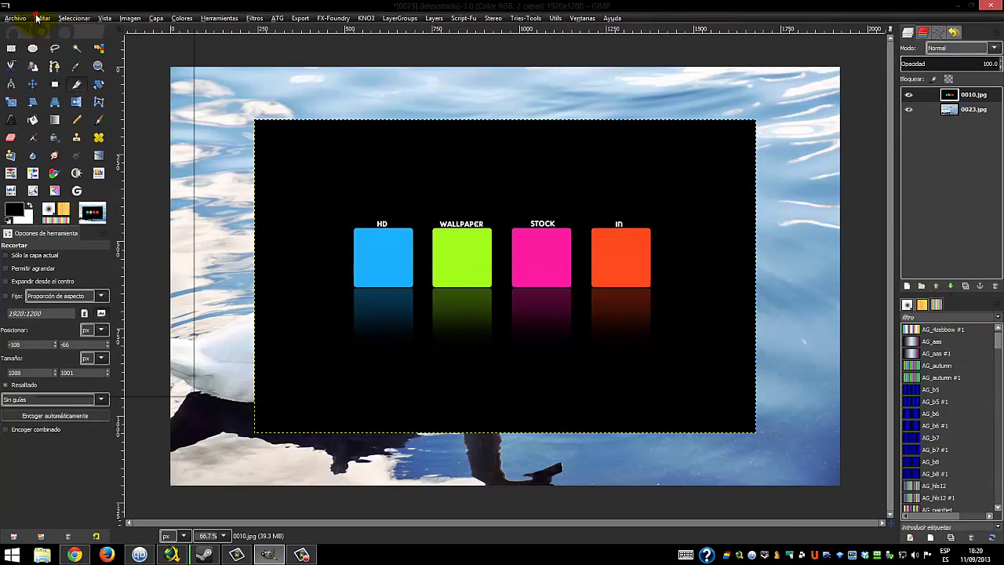
{"action": "left_click", "coordinate": [42, 17]}
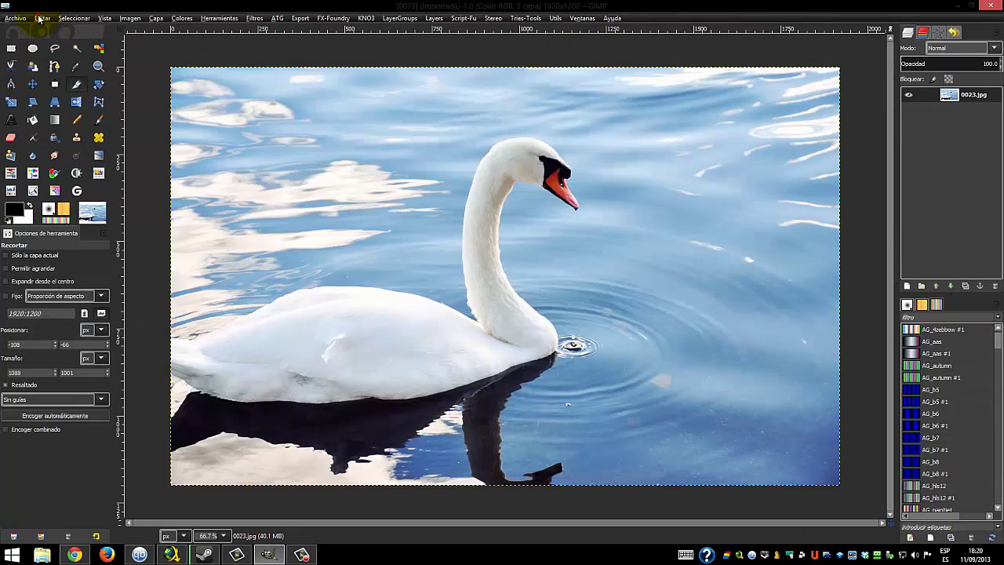
{"action": "left_click", "coordinate": [42, 18]}
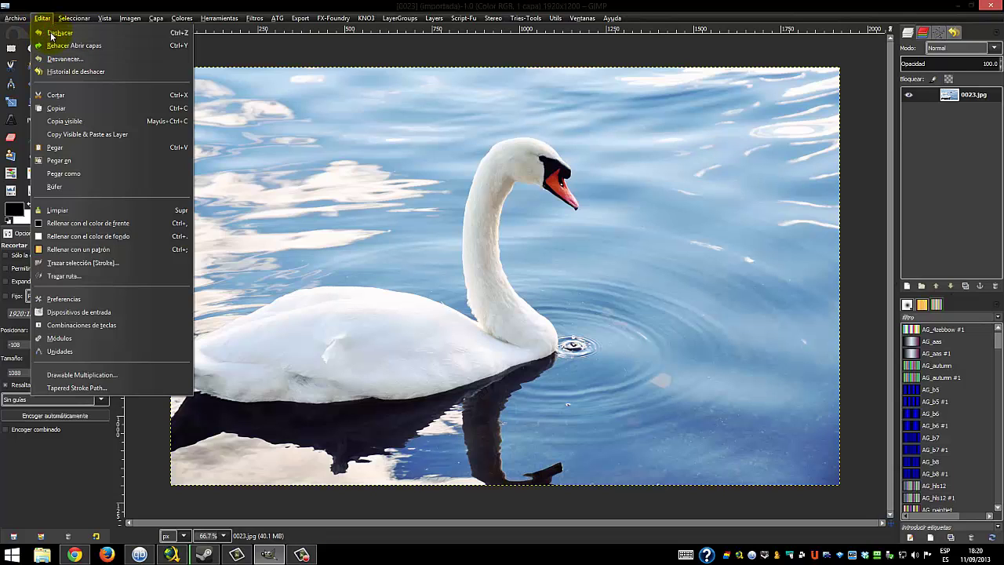
{"action": "left_click", "coordinate": [37, 16]}
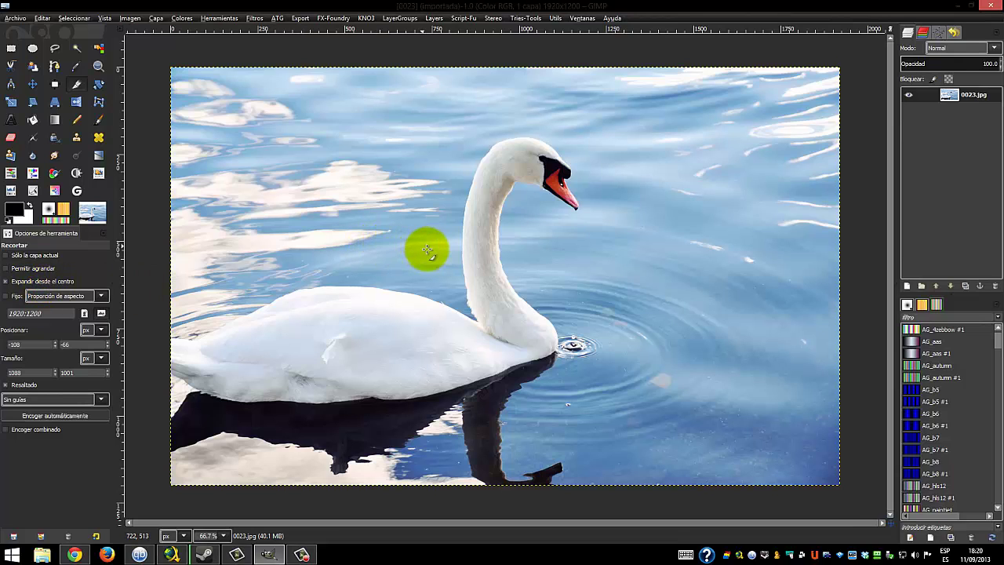
Step: Apply a small 310×478 test crop on the water, then revert to [Imagen Base] in Undo History
{"action": "mouse_move", "coordinate": [426, 249]}
{"action": "left_mouse_down"}
{"action": "mouse_move", "coordinate": [578, 390]}
{"action": "mouse_move", "coordinate": [464, 313]}
{"action": "left_mouse_up"}
{"action": "left_click", "coordinate": [463, 312]}
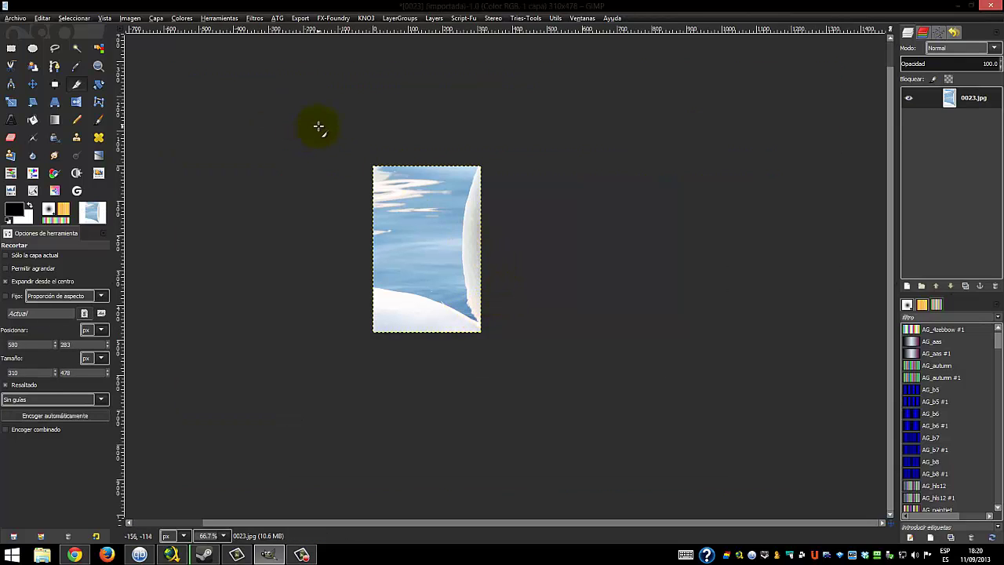
{"action": "left_click", "coordinate": [958, 33]}
{"action": "left_click", "coordinate": [937, 55]}
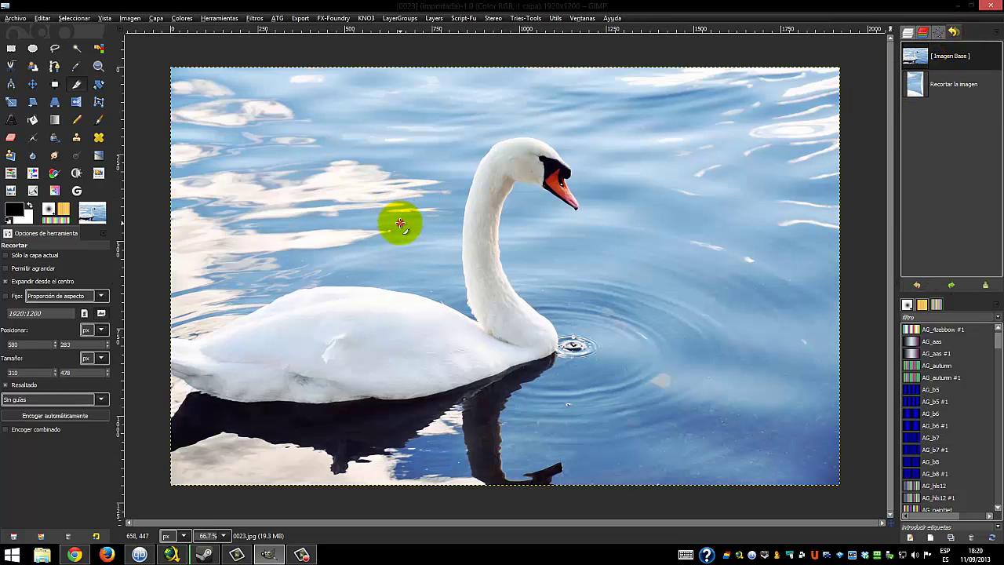
{"action": "mouse_move", "coordinate": [400, 224]}
{"action": "left_mouse_down"}
{"action": "mouse_move", "coordinate": [458, 296]}
{"action": "mouse_move", "coordinate": [563, 348]}
{"action": "left_mouse_up"}
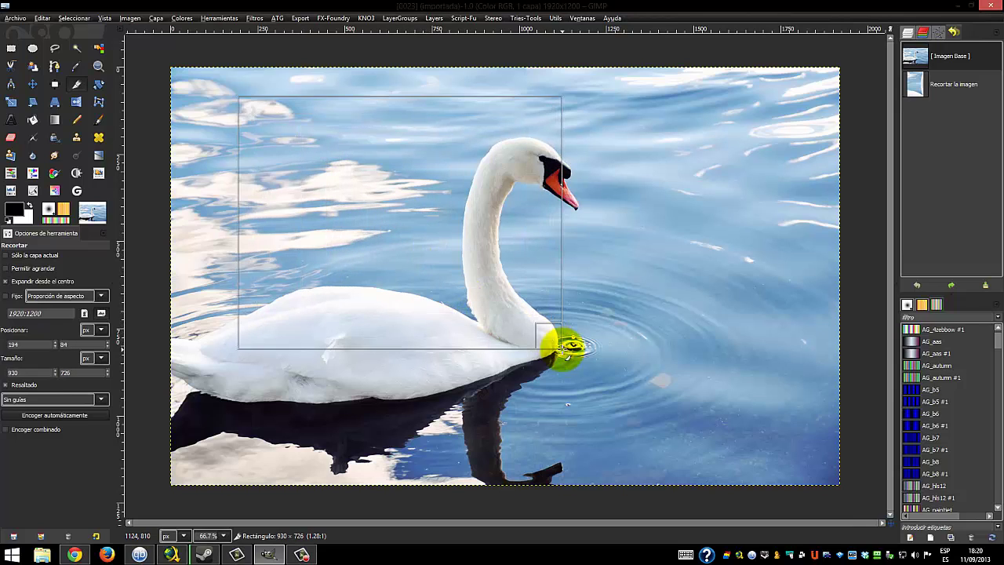
{"action": "mouse_move", "coordinate": [563, 347]}
{"action": "left_mouse_down"}
{"action": "mouse_move", "coordinate": [578, 367]}
{"action": "mouse_move", "coordinate": [394, 212]}
{"action": "mouse_move", "coordinate": [539, 362]}
{"action": "mouse_move", "coordinate": [450, 274]}
{"action": "mouse_move", "coordinate": [466, 281]}
{"action": "left_mouse_up"}
{"action": "mouse_move", "coordinate": [450, 164]}
{"action": "left_mouse_down"}
{"action": "mouse_move", "coordinate": [546, 115]}
{"action": "mouse_move", "coordinate": [628, 130]}
{"action": "mouse_move", "coordinate": [629, 121]}
{"action": "left_mouse_up"}
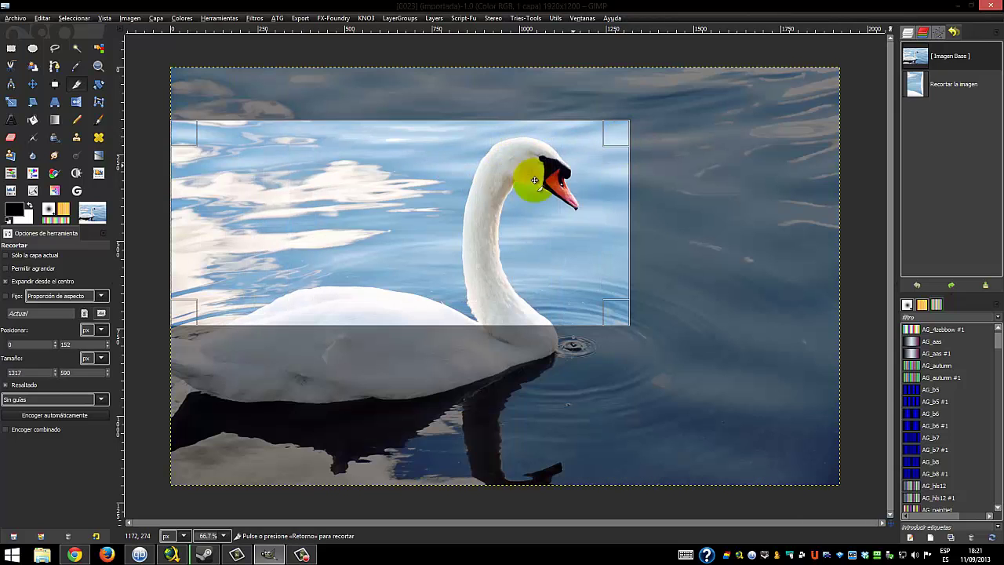
{"action": "left_click", "coordinate": [380, 222]}
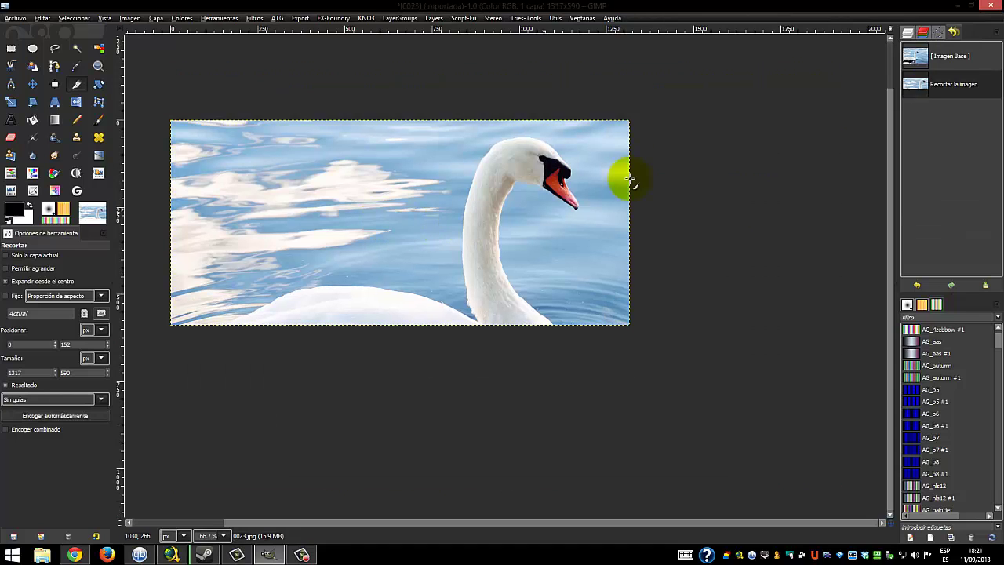
{"action": "left_click", "coordinate": [910, 62]}
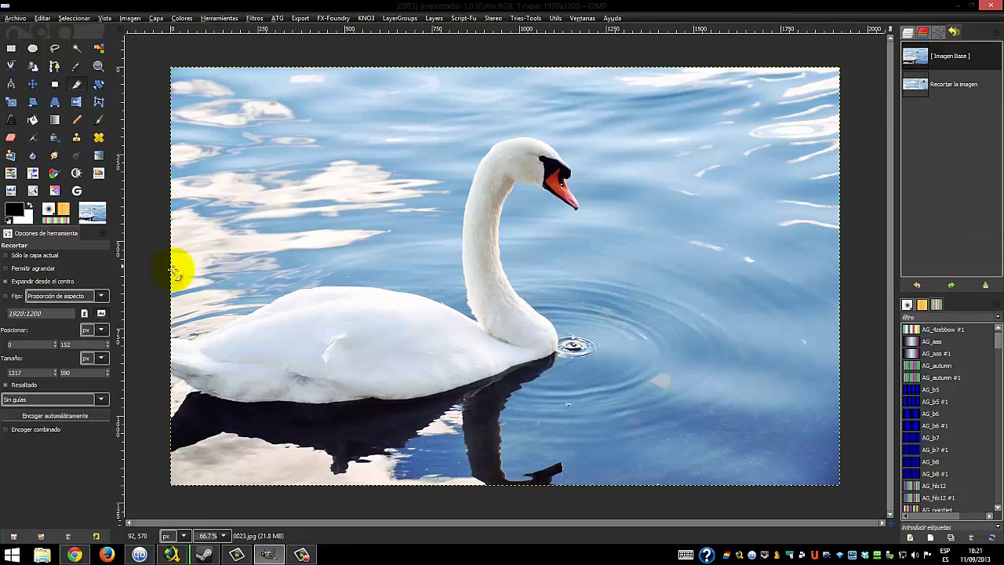
Step: Turn off Expand from center and set the crop's fixed constraint to Width
{"action": "left_click", "coordinate": [36, 286]}
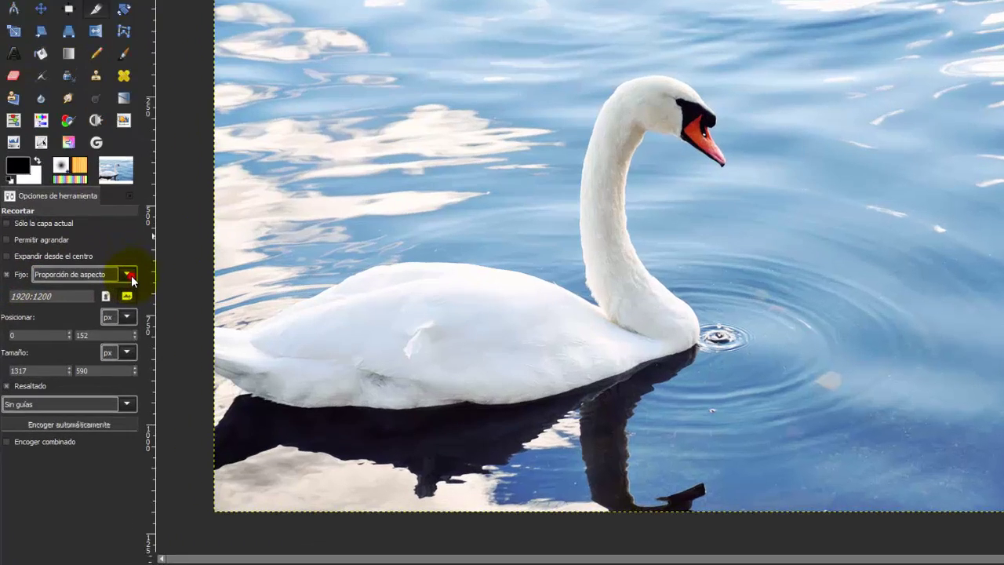
{"action": "left_click", "coordinate": [101, 296]}
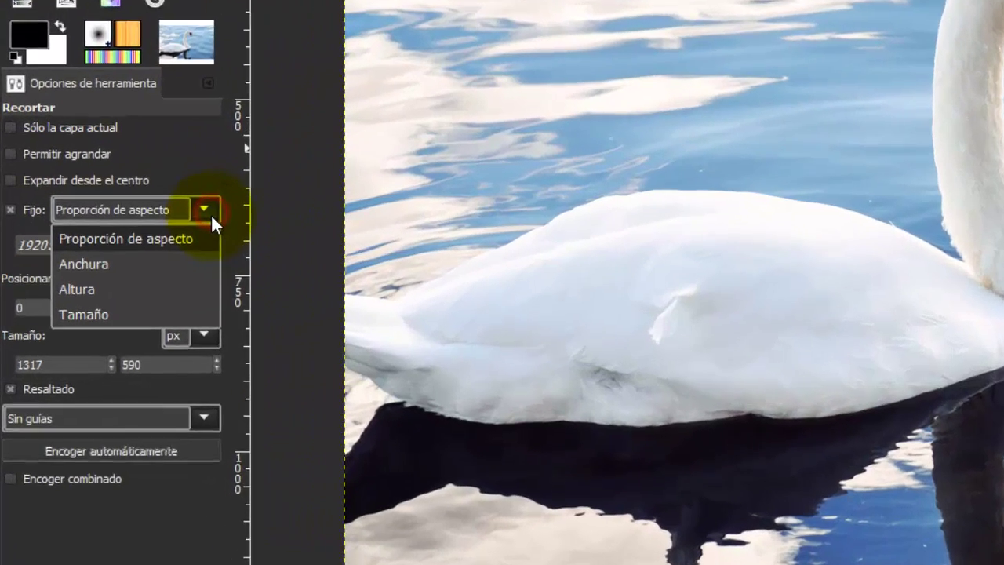
{"action": "left_click", "coordinate": [257, 214]}
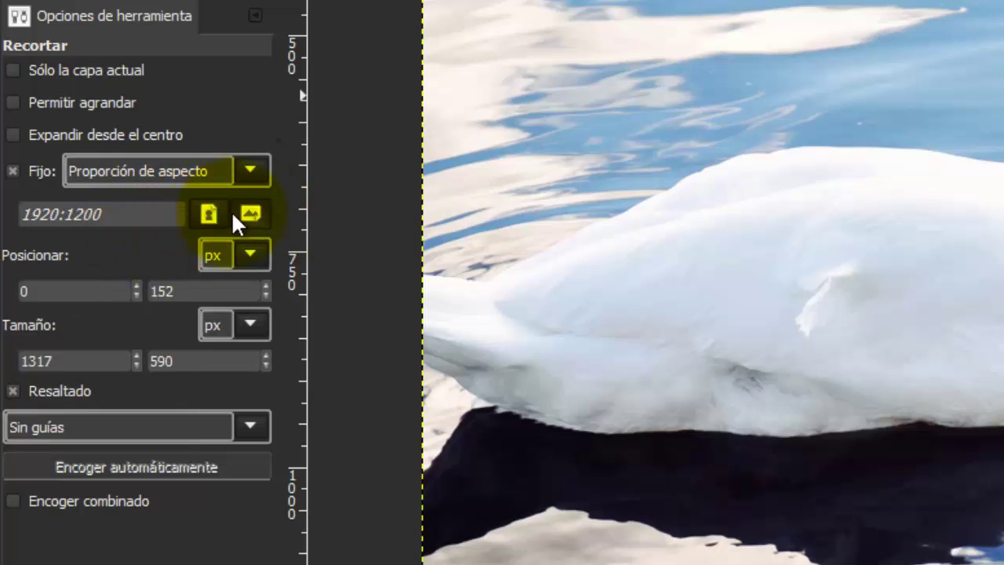
{"action": "left_click", "coordinate": [257, 174]}
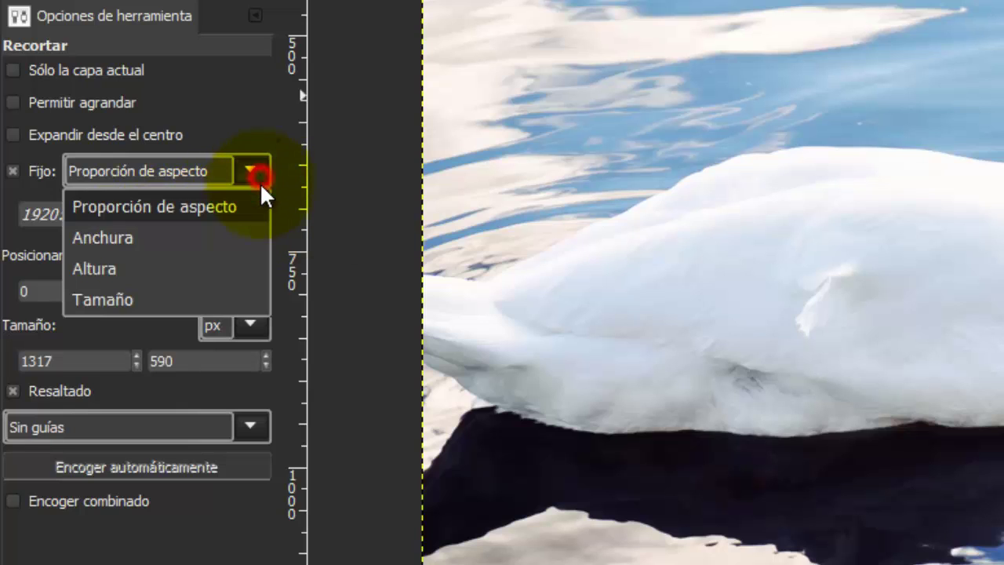
{"action": "left_click", "coordinate": [233, 237]}
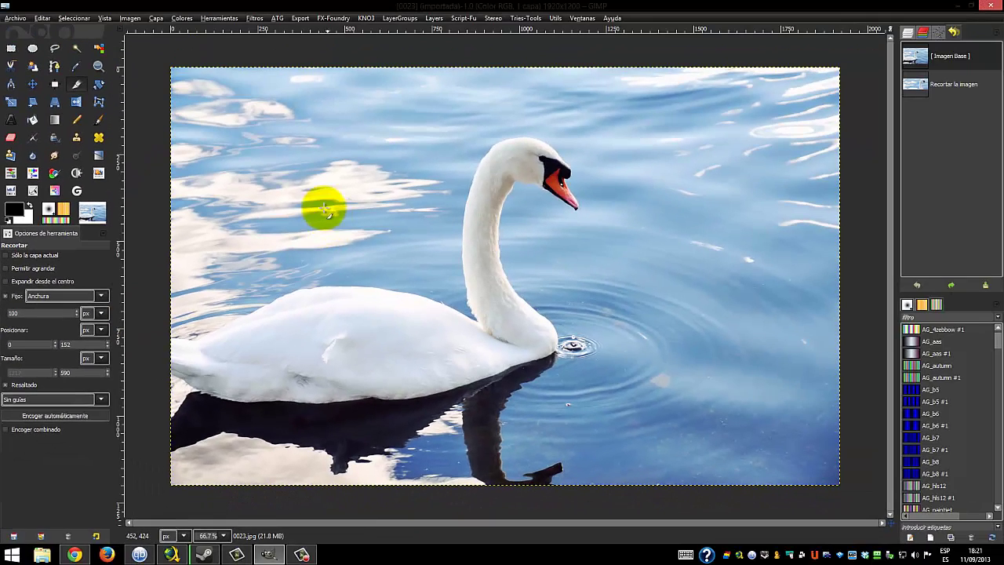
Step: Draw a 100 px-wide crop frame, move and stretch it along the swan's neck, then discard it
{"action": "mouse_move", "coordinate": [323, 208]}
{"action": "left_mouse_down"}
{"action": "mouse_move", "coordinate": [372, 250]}
{"action": "mouse_move", "coordinate": [367, 437]}
{"action": "left_mouse_up"}
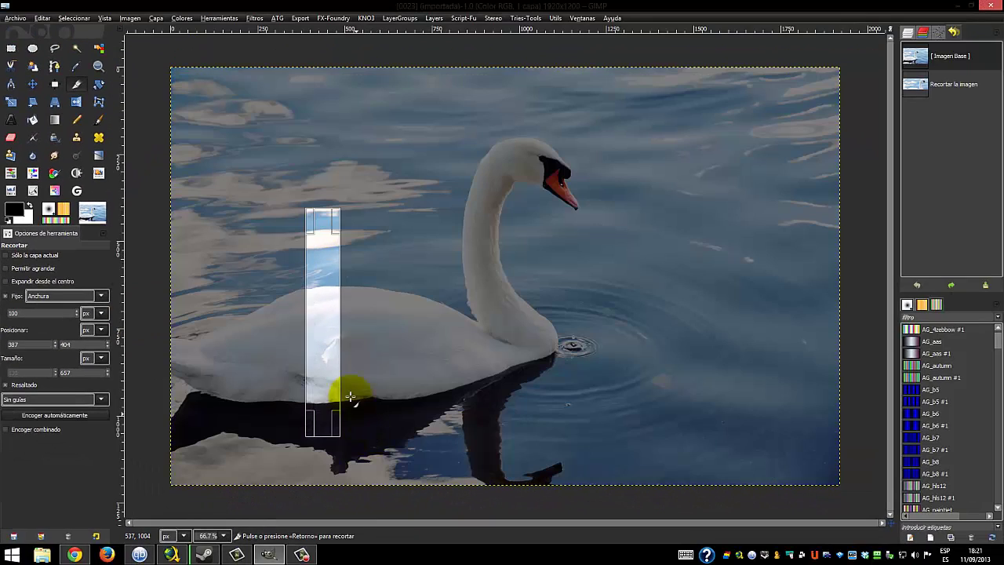
{"action": "left_click_drag", "start_coordinate": [326, 291], "coordinate": [373, 295]}
{"action": "left_click_drag", "start_coordinate": [480, 209], "coordinate": [477, 182]}
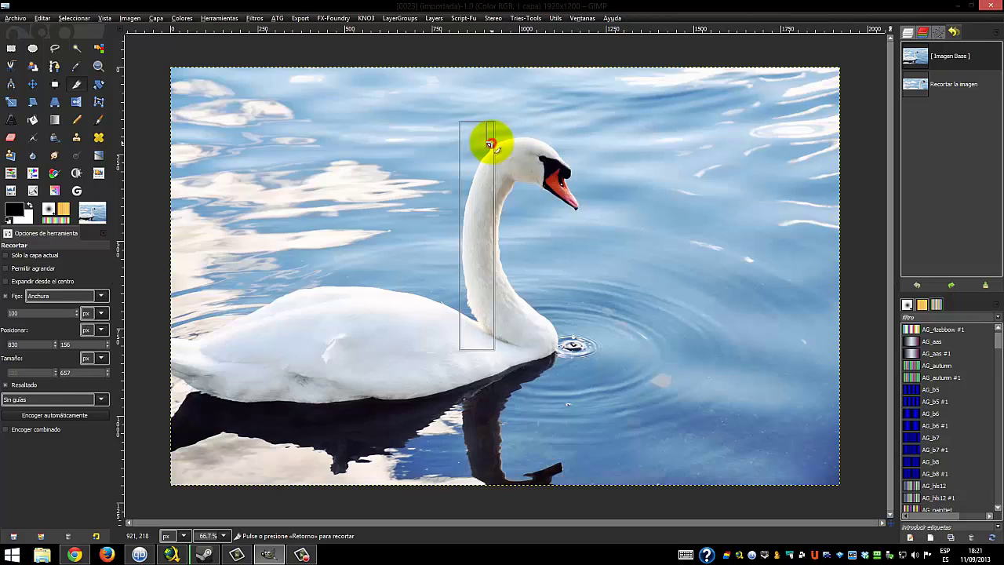
{"action": "left_click_drag", "start_coordinate": [494, 140], "coordinate": [486, 92]}
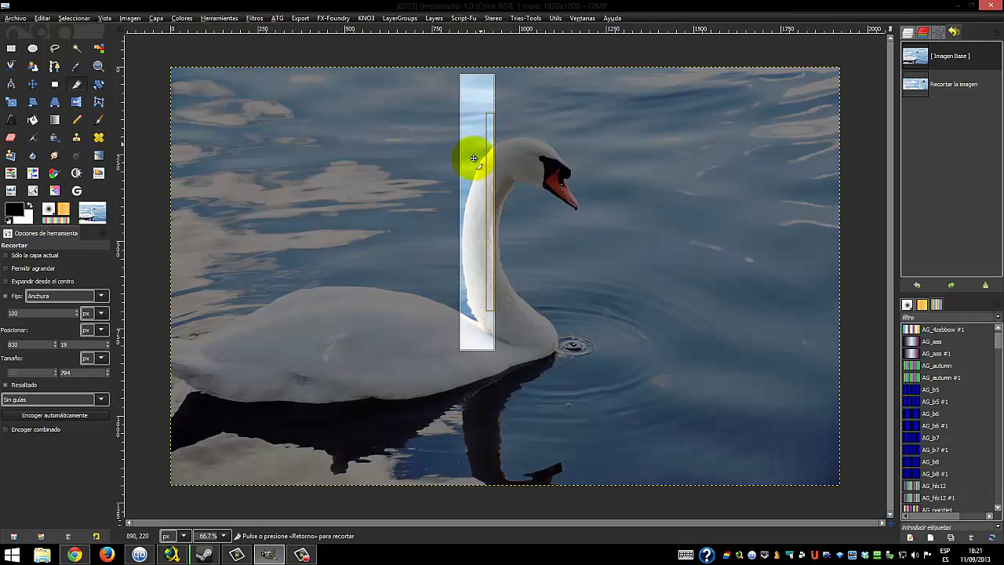
{"action": "left_click", "coordinate": [487, 266]}
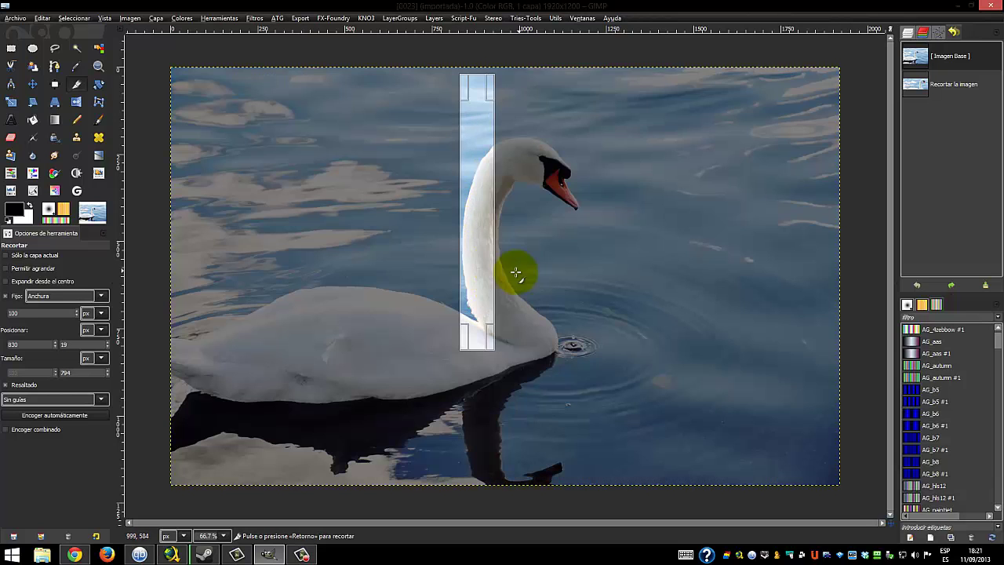
{"action": "left_click", "coordinate": [487, 275]}
{"action": "left_click", "coordinate": [459, 274]}
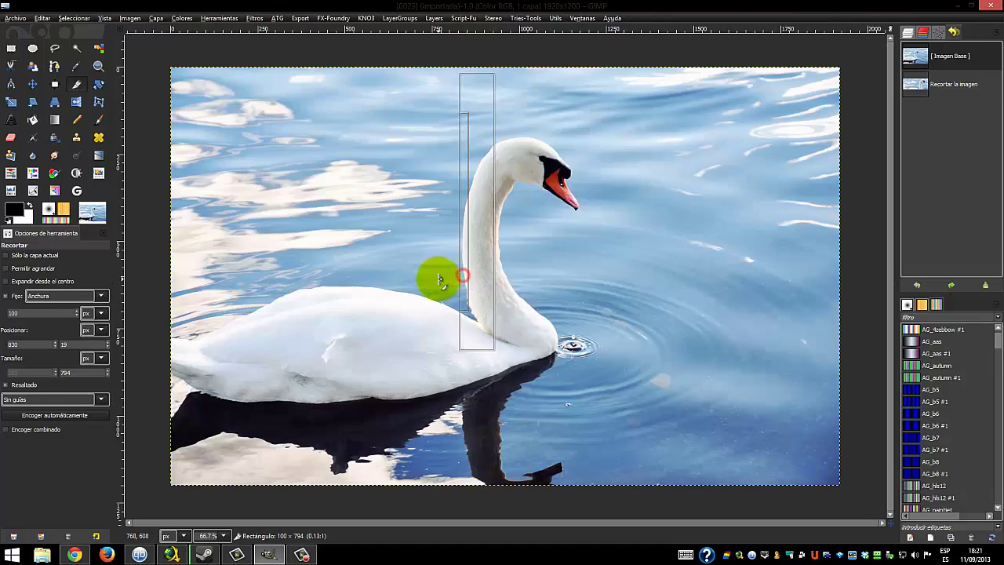
{"action": "left_click_drag", "start_coordinate": [466, 341], "coordinate": [461, 453]}
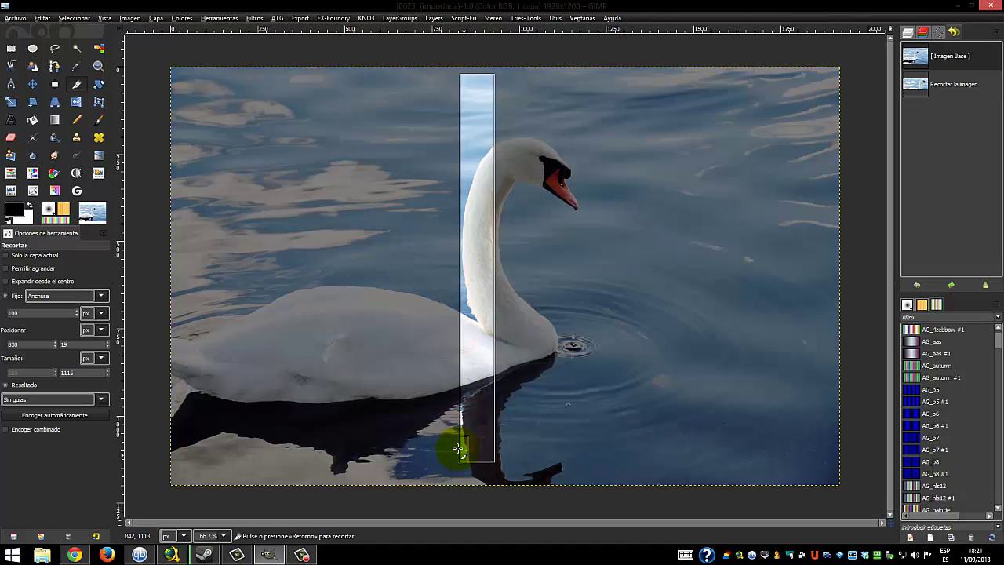
{"action": "left_click", "coordinate": [376, 322]}
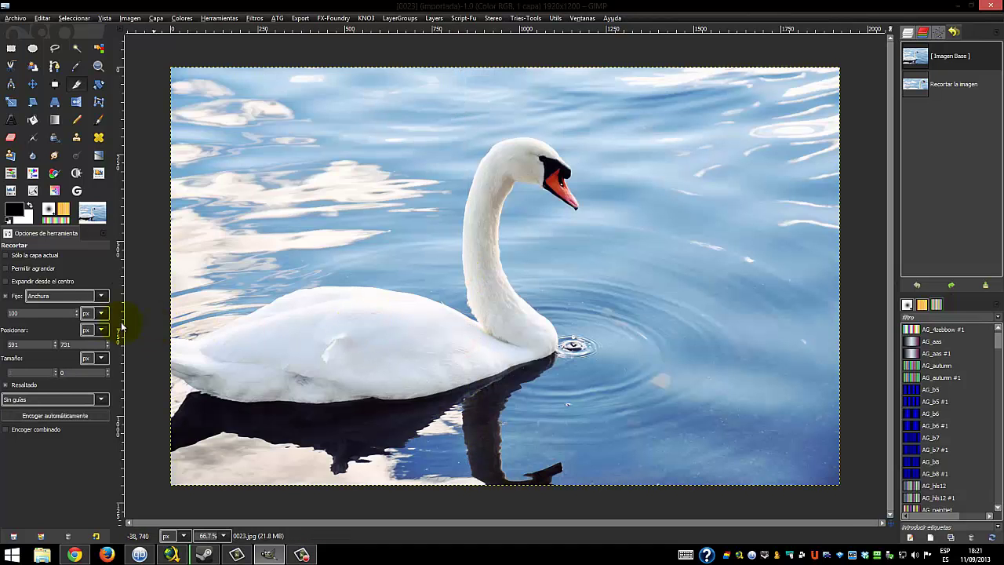
Step: Lock the crop to a fixed height and place a horizontal crop strip across the neck
{"action": "left_click", "coordinate": [101, 296]}
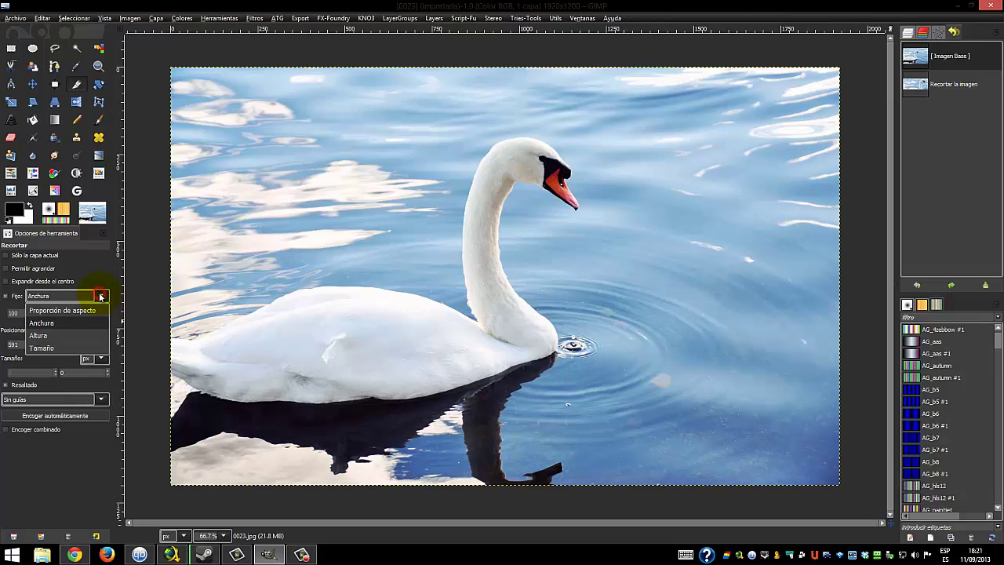
{"action": "left_click", "coordinate": [94, 341]}
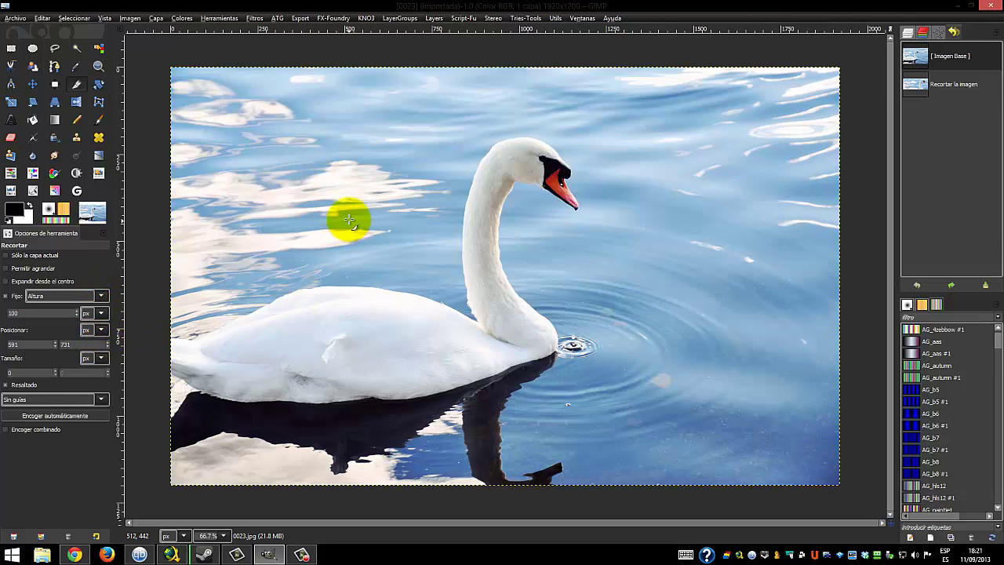
{"action": "mouse_move", "coordinate": [349, 218]}
{"action": "left_mouse_down"}
{"action": "mouse_move", "coordinate": [412, 242]}
{"action": "mouse_move", "coordinate": [777, 255]}
{"action": "left_mouse_up"}
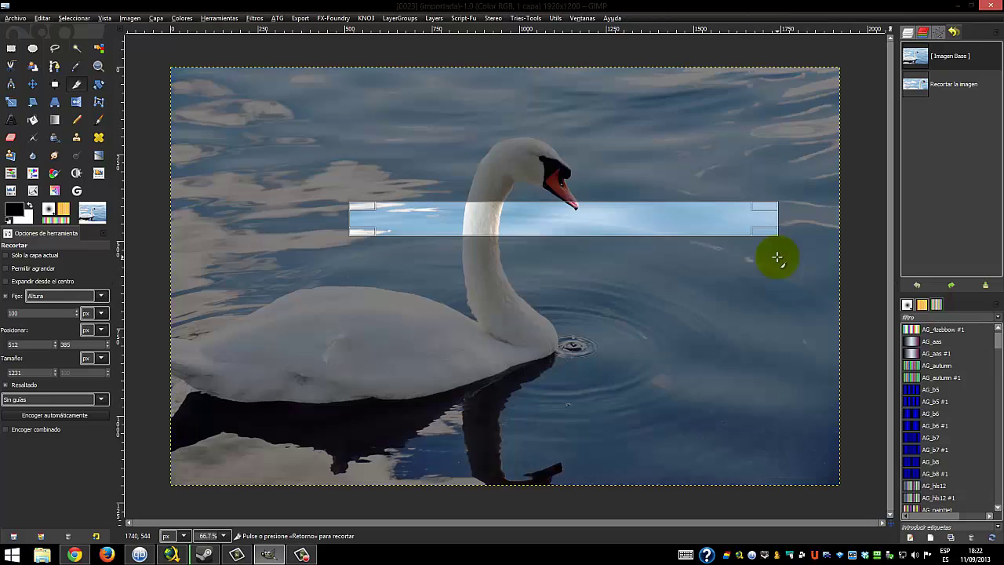
{"action": "left_click_drag", "start_coordinate": [502, 218], "coordinate": [424, 218]}
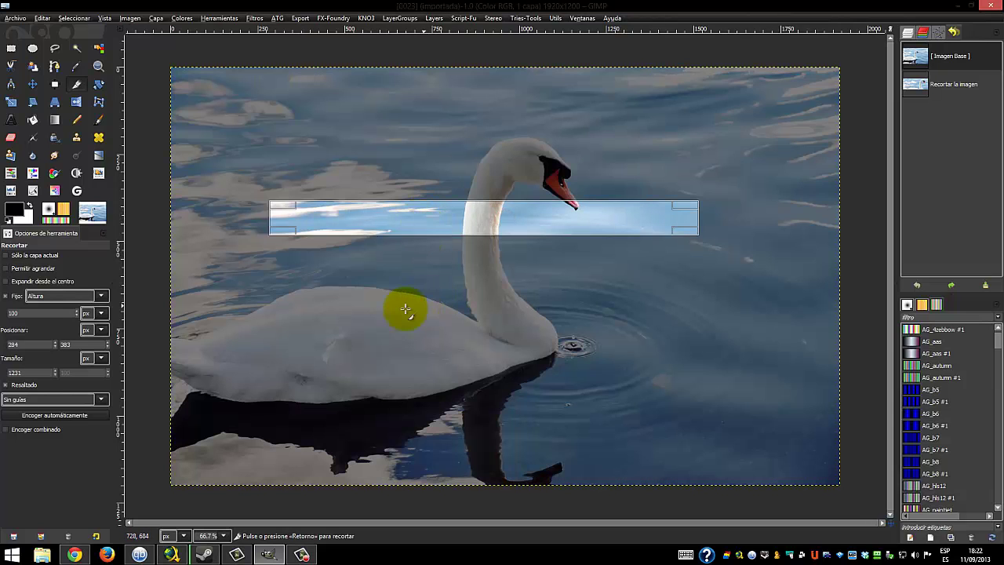
Step: Switch to Fixed Size, place a 100×100 square on the neck, then set Fixed to Aspect ratio
{"action": "left_click", "coordinate": [103, 297]}
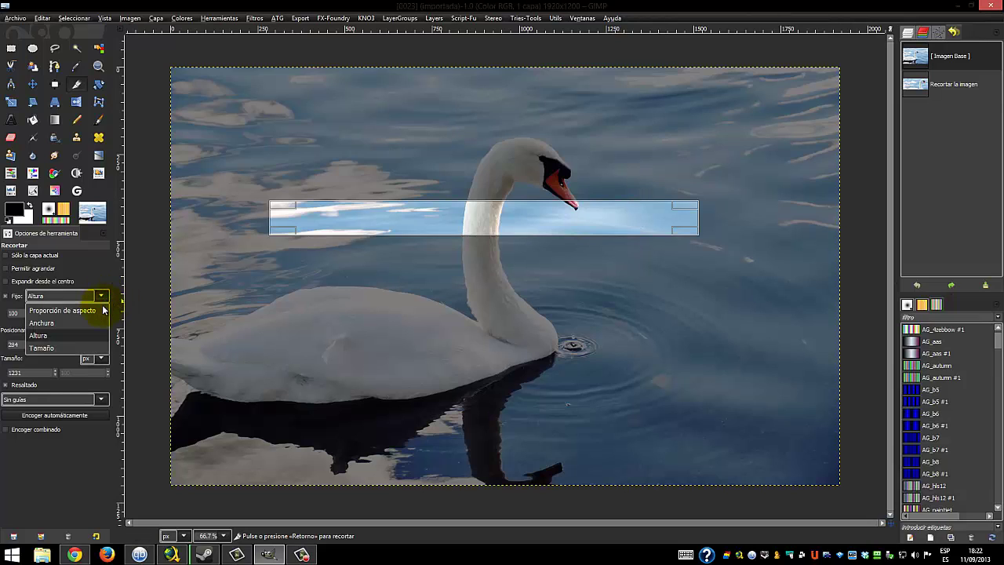
{"action": "left_click", "coordinate": [98, 348]}
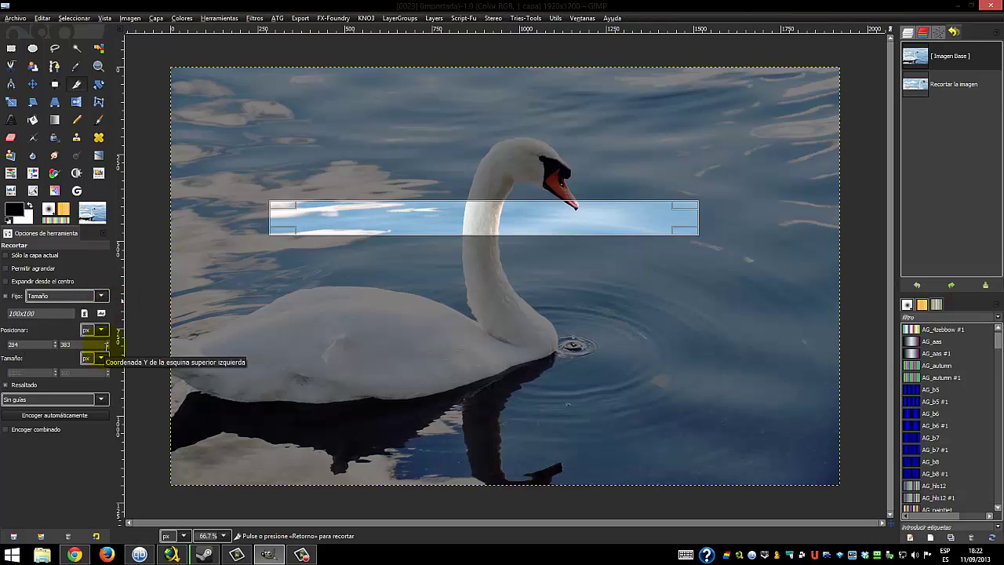
{"action": "left_click", "coordinate": [328, 310]}
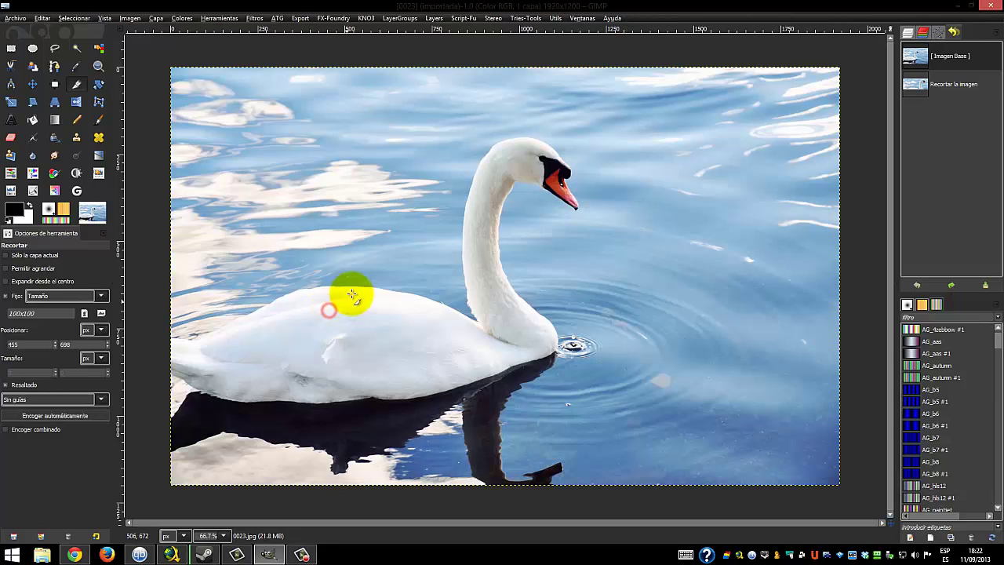
{"action": "left_click", "coordinate": [488, 259]}
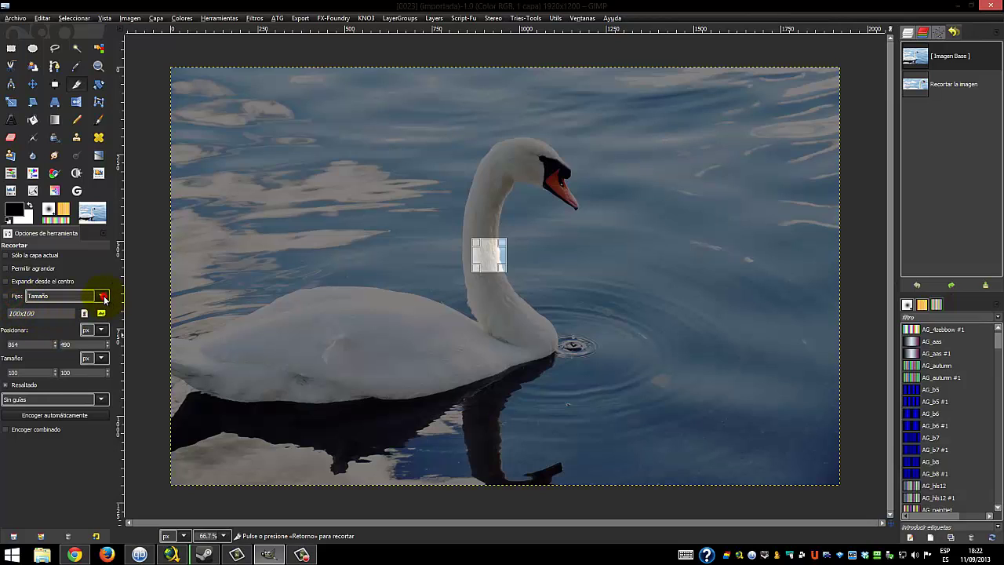
{"action": "left_click", "coordinate": [105, 296]}
{"action": "left_click", "coordinate": [96, 313]}
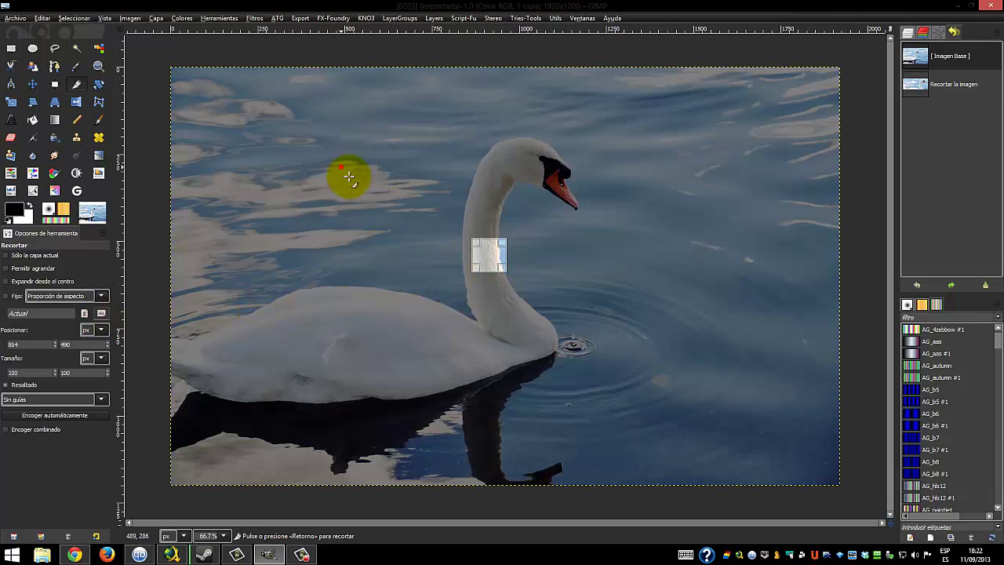
Step: Draw a crop frame around the swan after discarding a first attempt
{"action": "left_click_drag", "start_coordinate": [340, 167], "coordinate": [702, 415]}
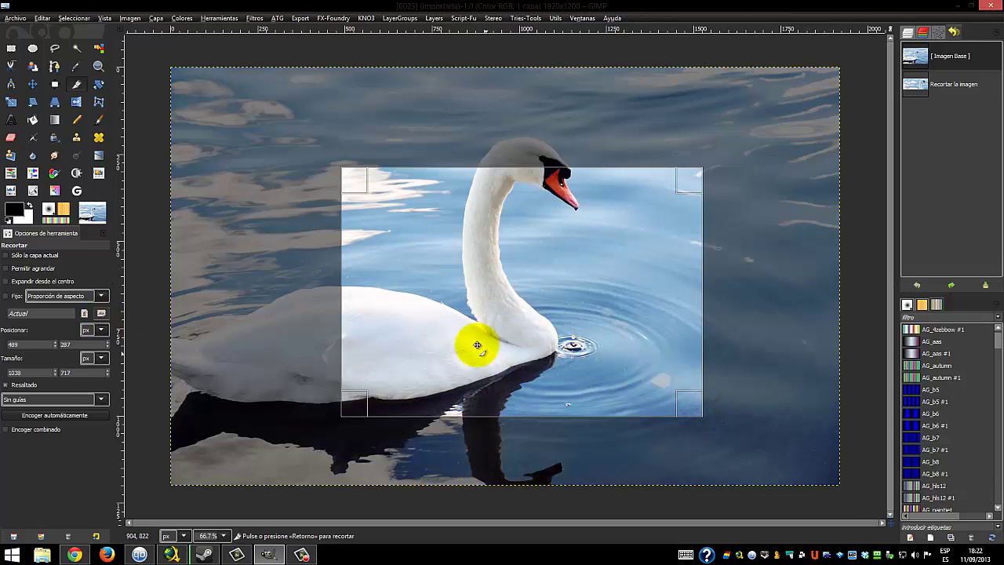
{"action": "left_click", "coordinate": [304, 277]}
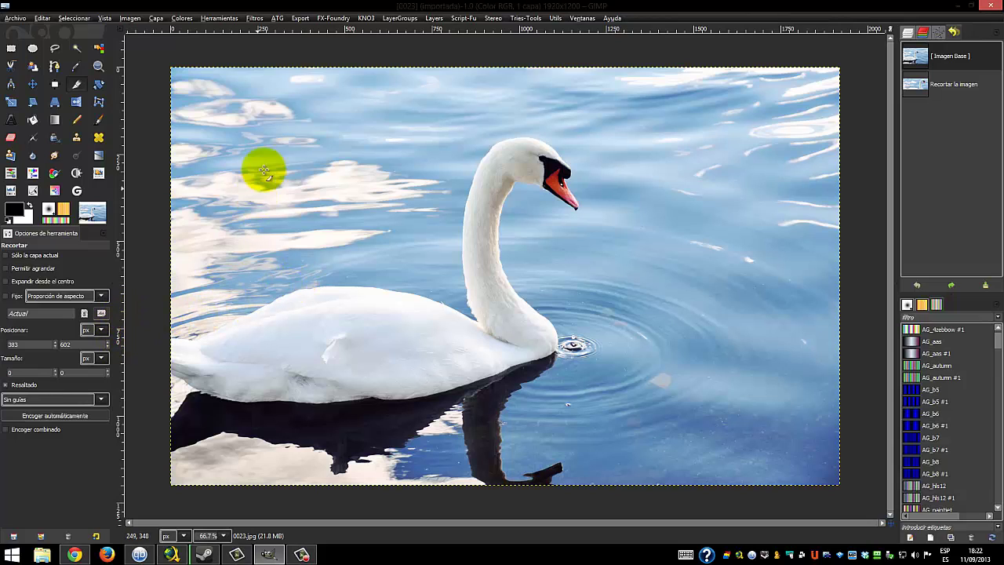
{"action": "left_click_drag", "start_coordinate": [264, 133], "coordinate": [705, 435]}
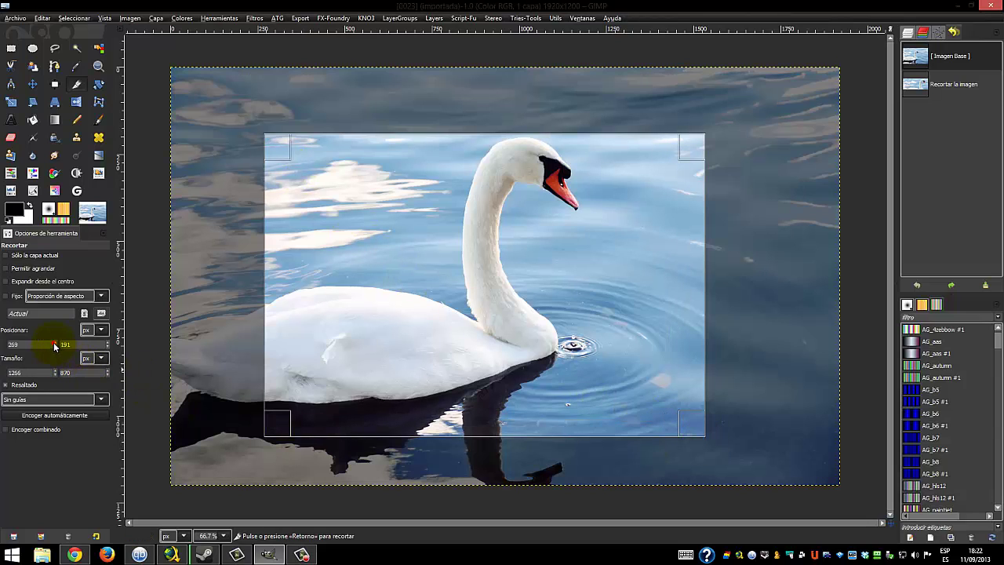
Step: Adjust Position X and Size width in Tool Options to a 1293×870 crop at 295, 191
{"action": "scroll", "coordinate": [55, 345], "scroll_direction": "up", "scroll_amount": 5}
{"action": "scroll", "coordinate": [55, 345], "scroll_direction": "up", "scroll_amount": 5}
{"action": "scroll", "coordinate": [55, 345], "scroll_direction": "up", "scroll_amount": 10}
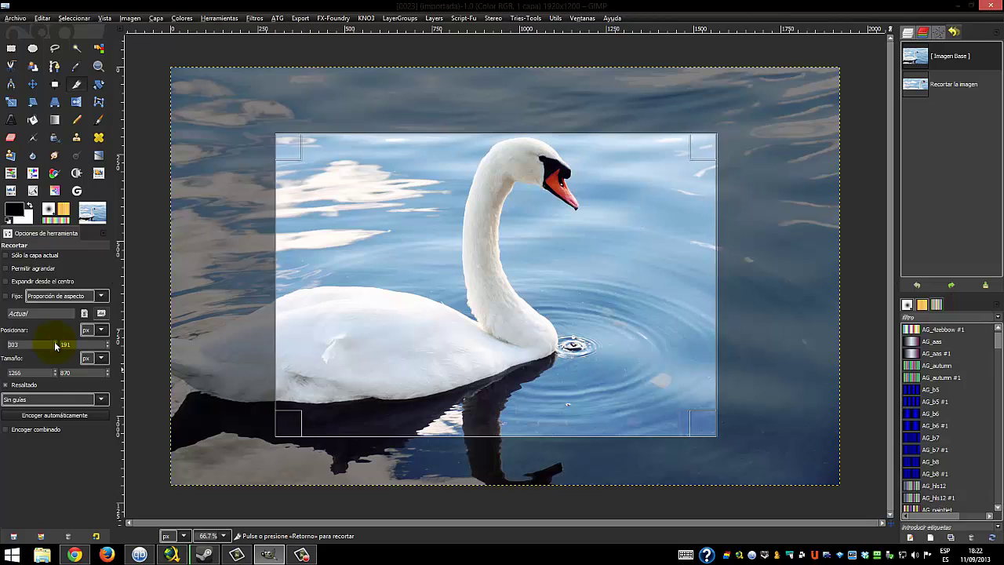
{"action": "scroll", "coordinate": [55, 345], "scroll_direction": "up", "scroll_amount": 5}
{"action": "scroll", "coordinate": [55, 345], "scroll_direction": "up", "scroll_amount": 6}
{"action": "scroll", "coordinate": [55, 344], "scroll_direction": "up", "scroll_amount": 1}
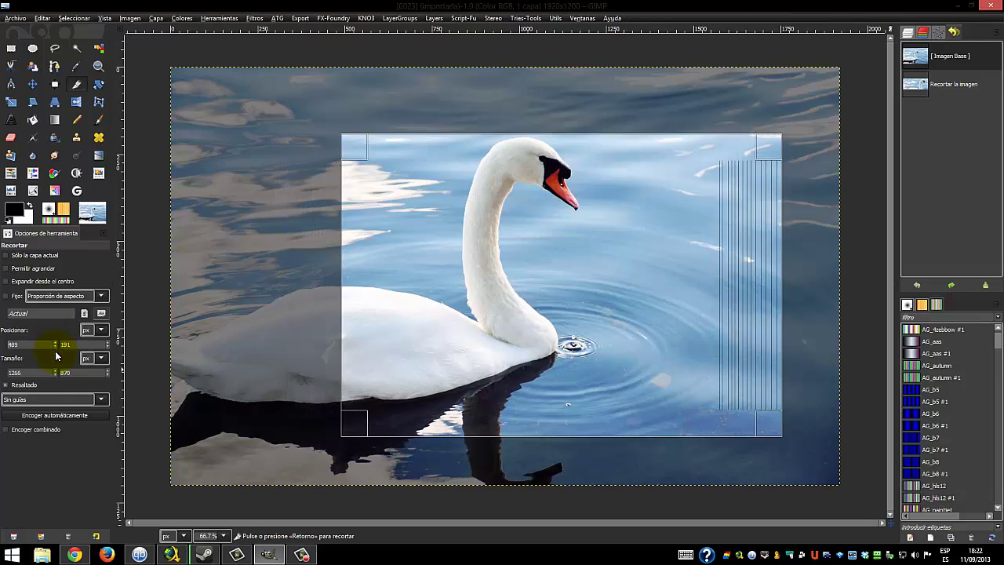
{"action": "scroll", "coordinate": [55, 346], "scroll_direction": "down", "scroll_amount": 2}
{"action": "scroll", "coordinate": [54, 347], "scroll_direction": "down", "scroll_amount": 3}
{"action": "scroll", "coordinate": [54, 347], "scroll_direction": "down", "scroll_amount": 5}
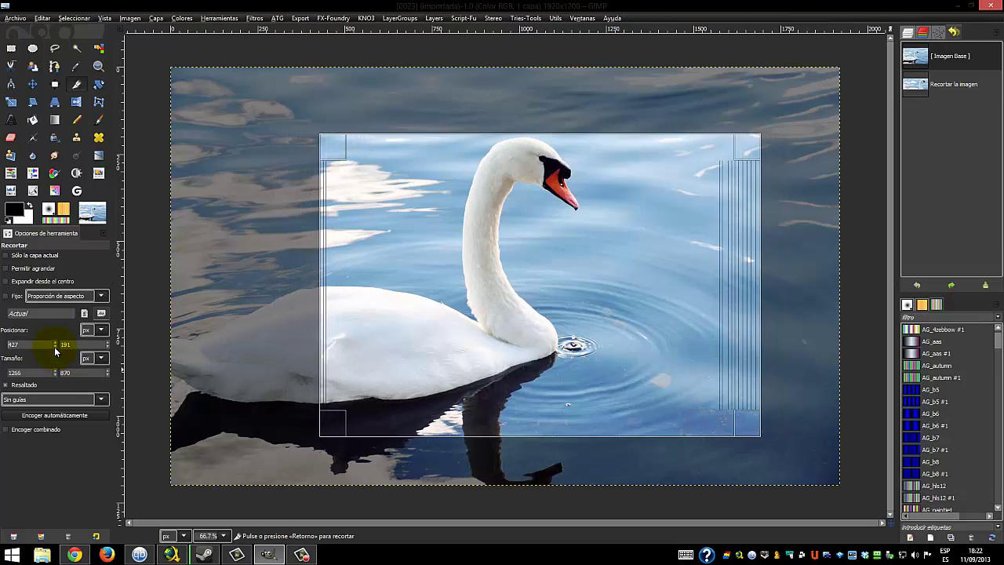
{"action": "scroll", "coordinate": [54, 346], "scroll_direction": "down", "scroll_amount": 10}
{"action": "scroll", "coordinate": [54, 346], "scroll_direction": "down", "scroll_amount": 5}
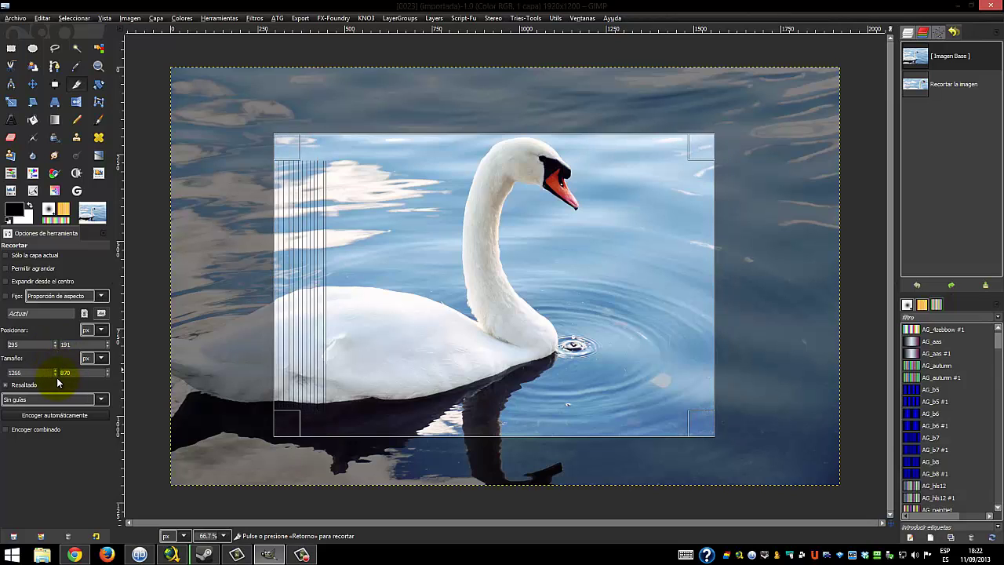
{"action": "scroll", "coordinate": [56, 378], "scroll_direction": "down", "scroll_amount": 3}
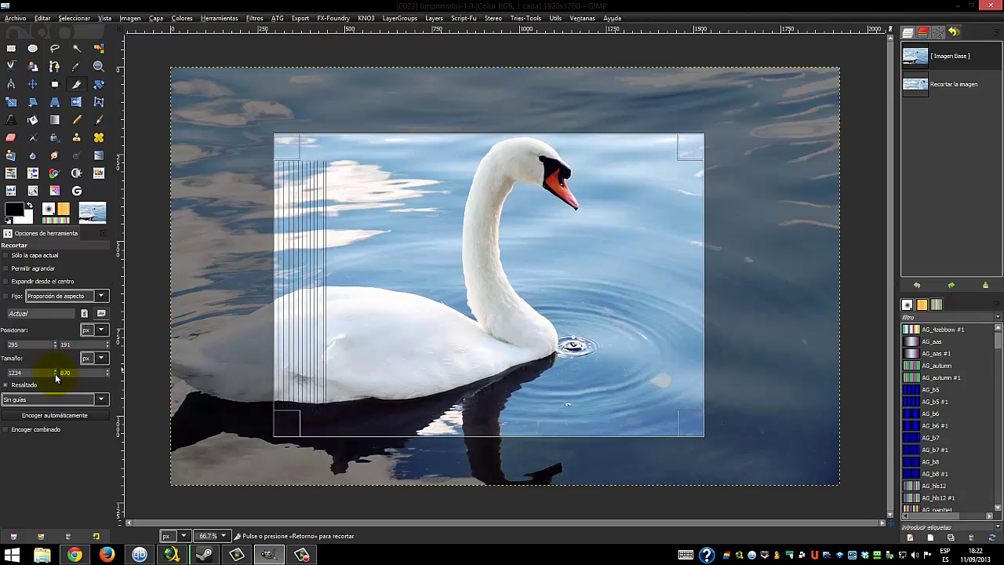
{"action": "scroll", "coordinate": [56, 378], "scroll_direction": "down", "scroll_amount": 6}
{"action": "scroll", "coordinate": [55, 378], "scroll_direction": "down", "scroll_amount": 10}
{"action": "scroll", "coordinate": [56, 378], "scroll_direction": "down", "scroll_amount": 3}
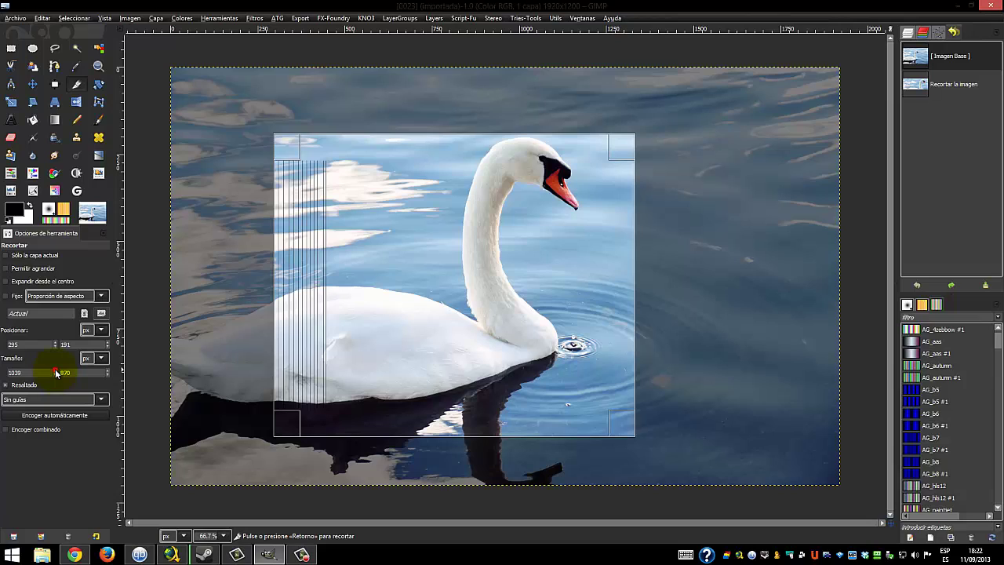
{"action": "scroll", "coordinate": [55, 373], "scroll_direction": "up", "scroll_amount": 2}
{"action": "scroll", "coordinate": [56, 372], "scroll_direction": "up", "scroll_amount": 4}
{"action": "scroll", "coordinate": [55, 372], "scroll_direction": "up", "scroll_amount": 6}
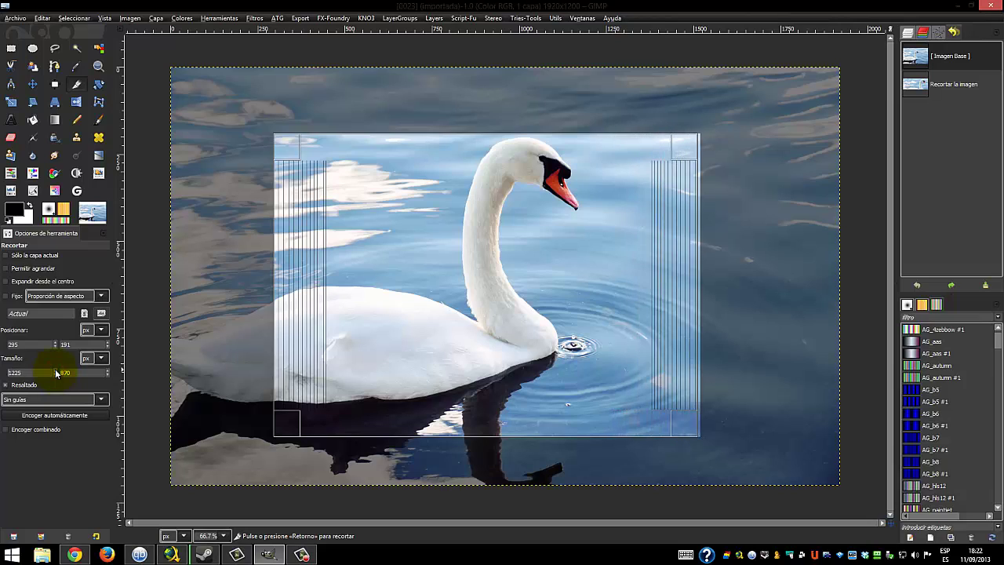
{"action": "scroll", "coordinate": [56, 373], "scroll_direction": "up", "scroll_amount": 10}
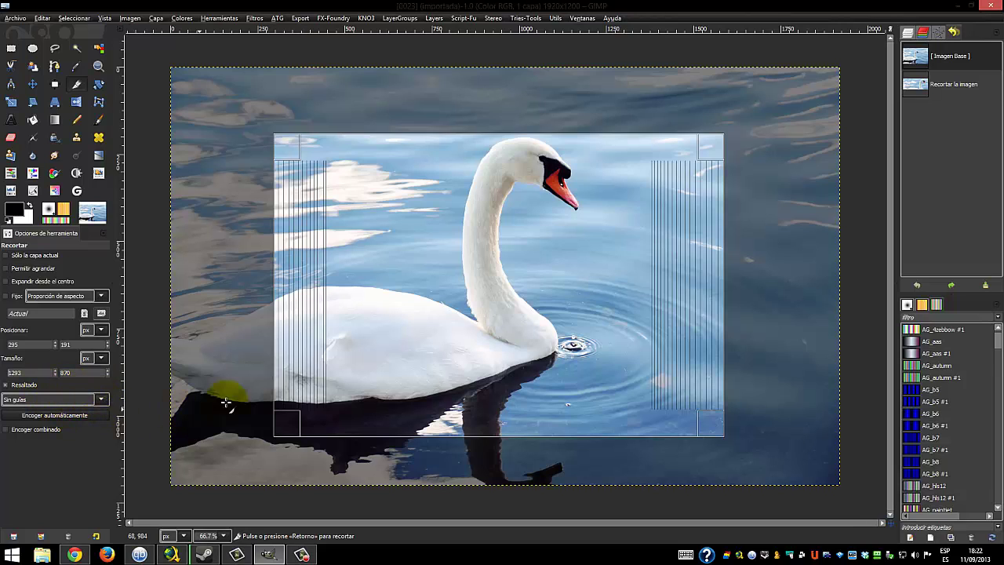
{"action": "left_click", "coordinate": [337, 264]}
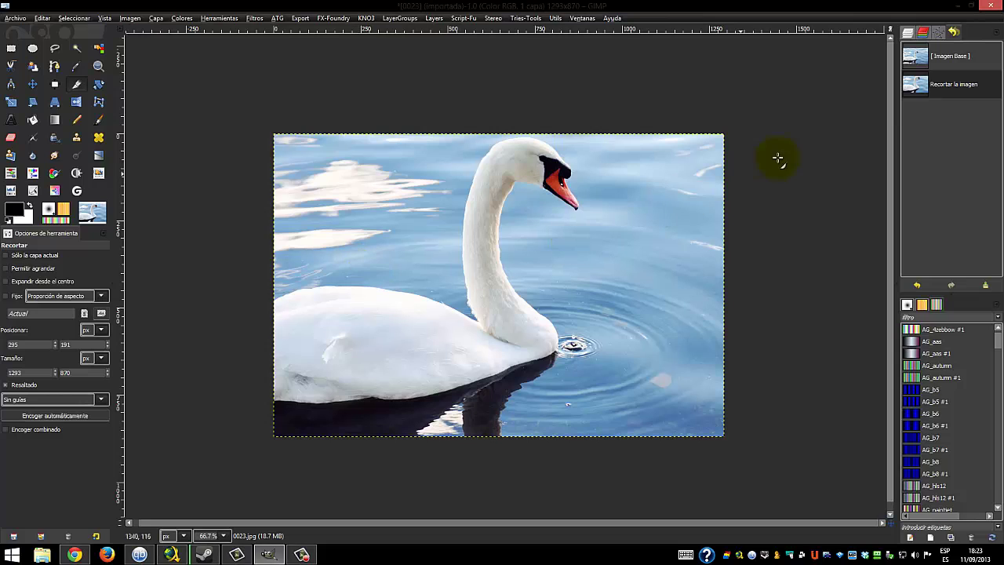
{"action": "left_click", "coordinate": [926, 61]}
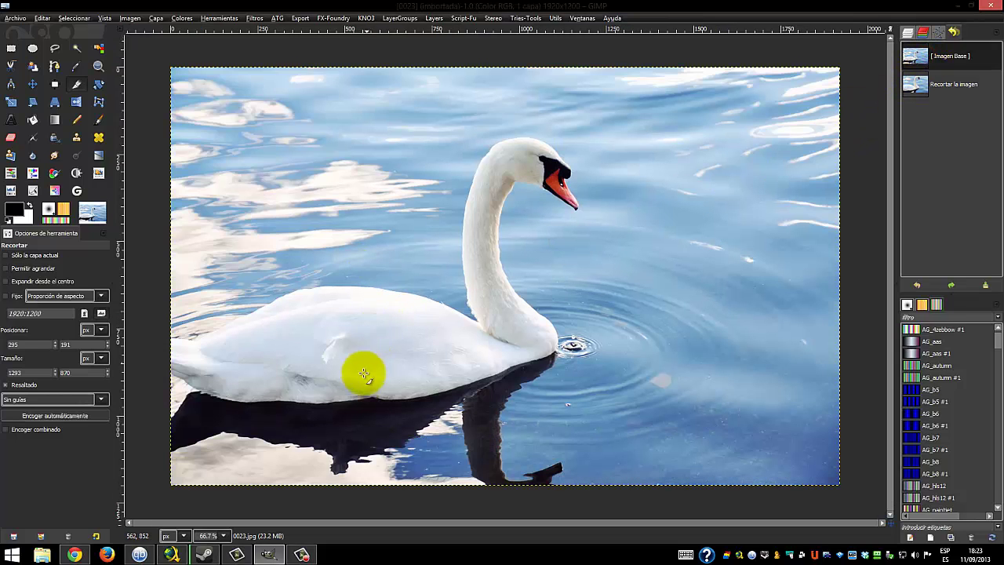
{"action": "left_click", "coordinate": [302, 555]}
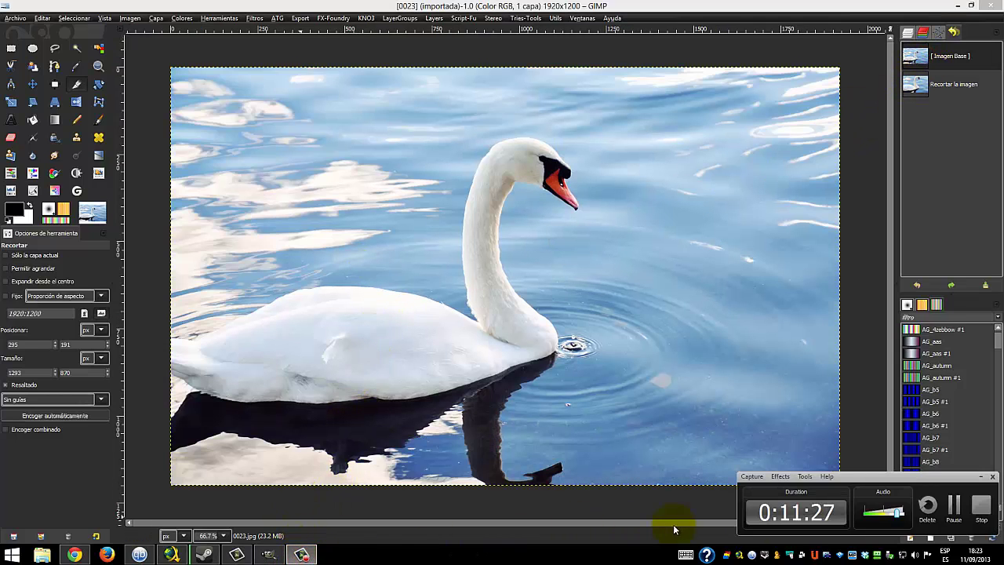
{"action": "left_click", "coordinate": [954, 511]}
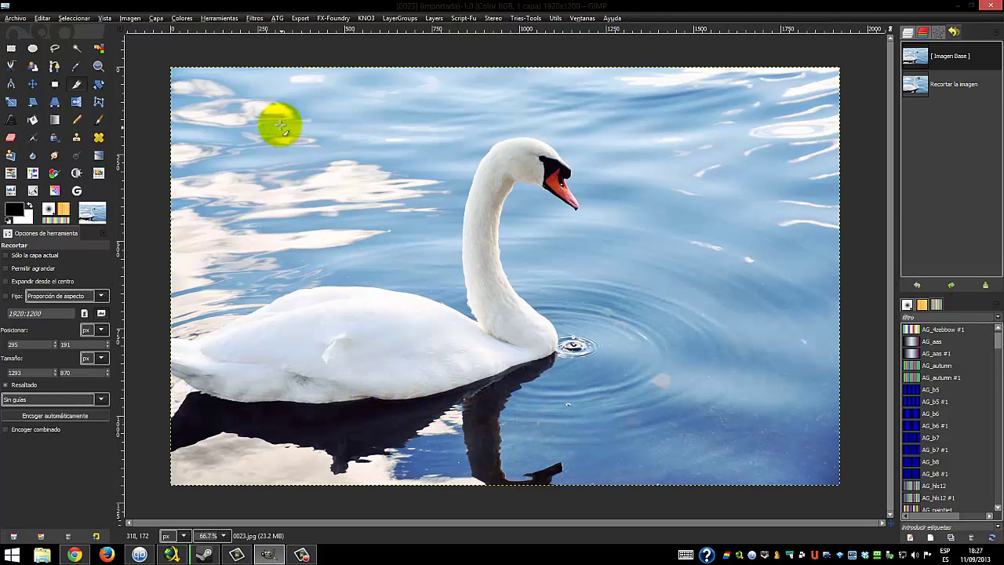
Step: Frame the swan with a 1304×903 crop area and set Guides to Regla de los tercios after trying Líneas medias
{"action": "left_click_drag", "start_coordinate": [273, 116], "coordinate": [727, 429]}
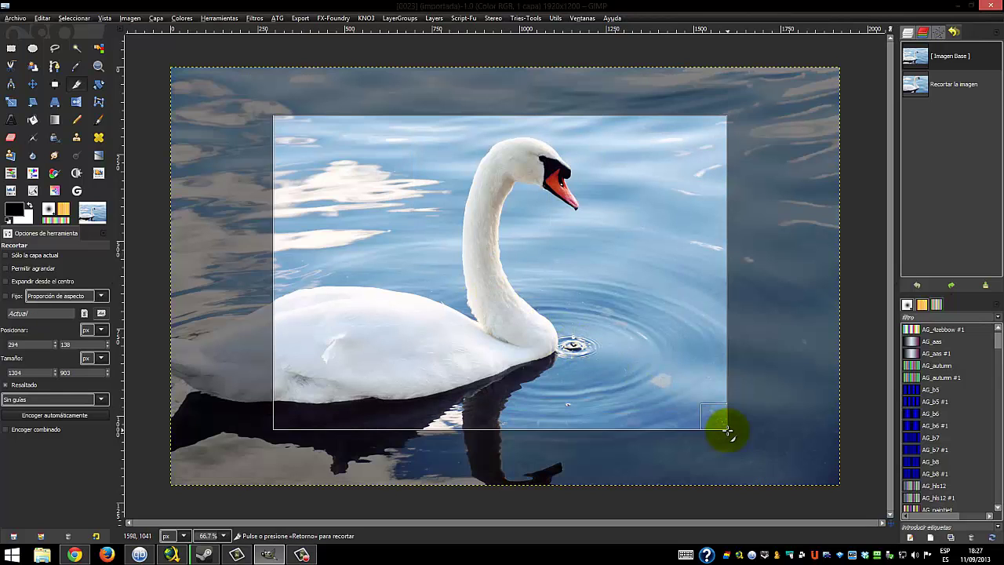
{"action": "left_click", "coordinate": [102, 399]}
{"action": "left_click", "coordinate": [94, 426]}
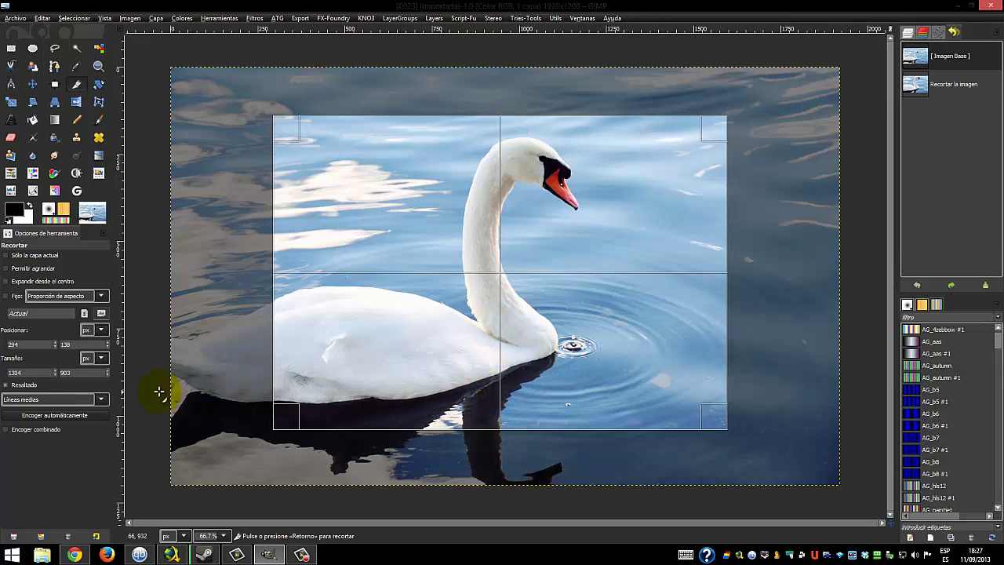
{"action": "left_click", "coordinate": [101, 400]}
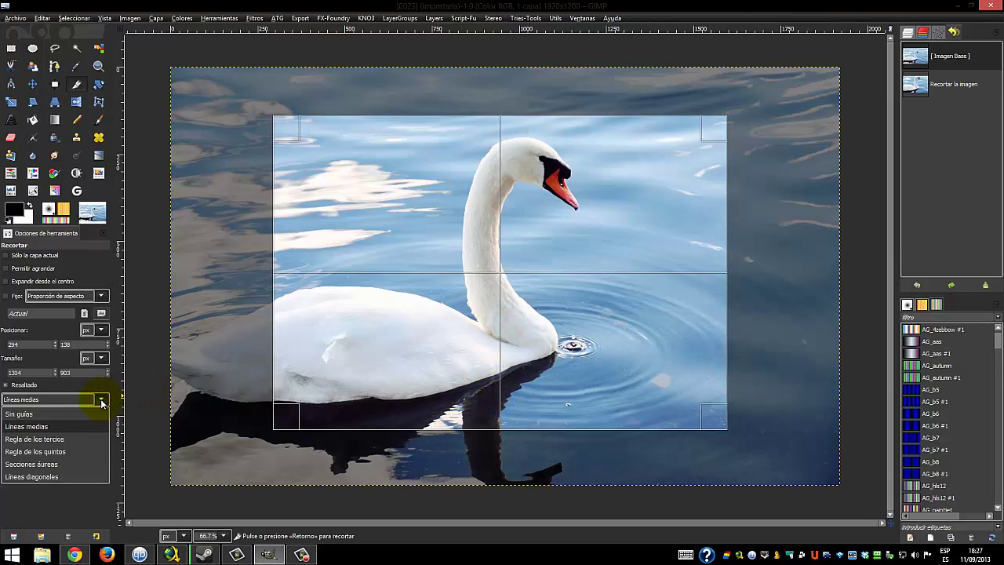
{"action": "left_click", "coordinate": [86, 440]}
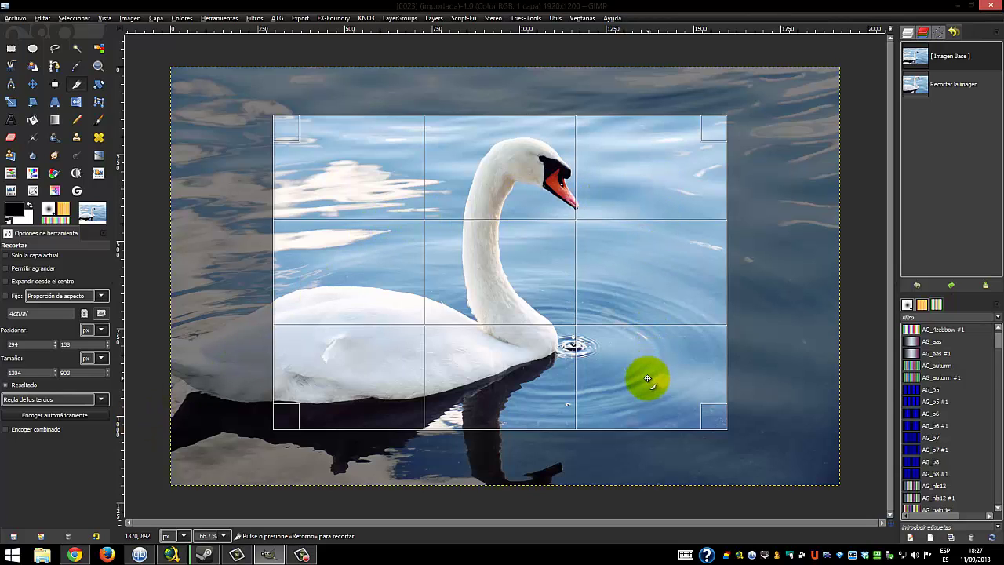
Step: Switch the crop guides to Regla de los quintos and enlarge the crop area up and left
{"action": "left_click", "coordinate": [102, 400]}
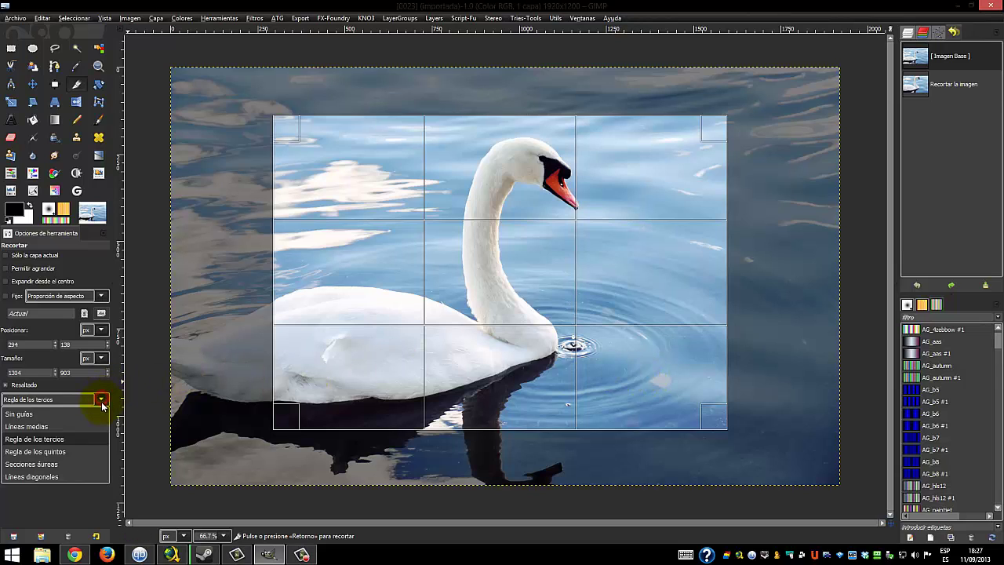
{"action": "left_click", "coordinate": [90, 452]}
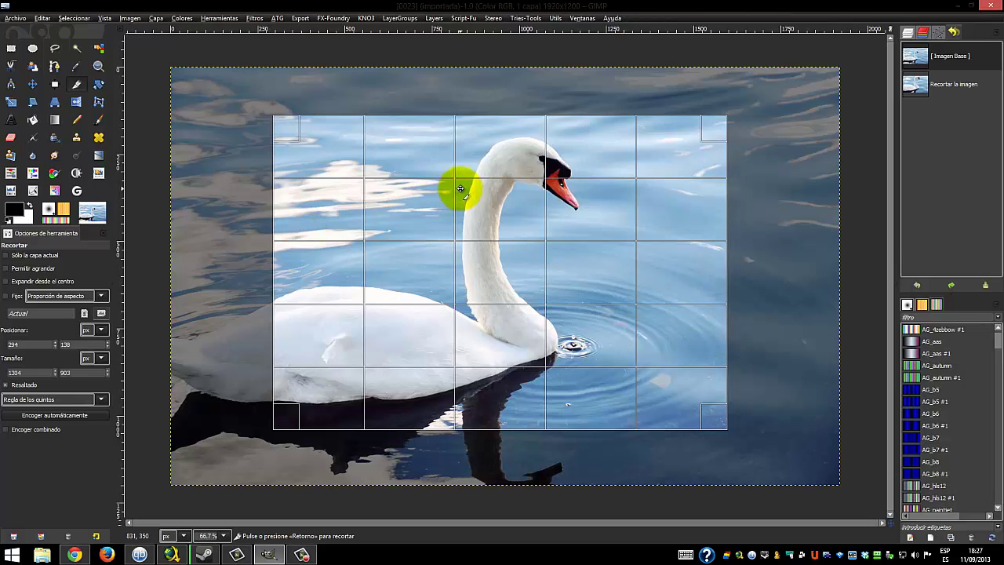
{"action": "mouse_move", "coordinate": [280, 128]}
{"action": "left_mouse_down"}
{"action": "mouse_move", "coordinate": [196, 97]}
{"action": "mouse_move", "coordinate": [196, 125]}
{"action": "mouse_move", "coordinate": [271, 168]}
{"action": "mouse_move", "coordinate": [318, 136]}
{"action": "mouse_move", "coordinate": [270, 114]}
{"action": "mouse_move", "coordinate": [252, 134]}
{"action": "left_mouse_up"}
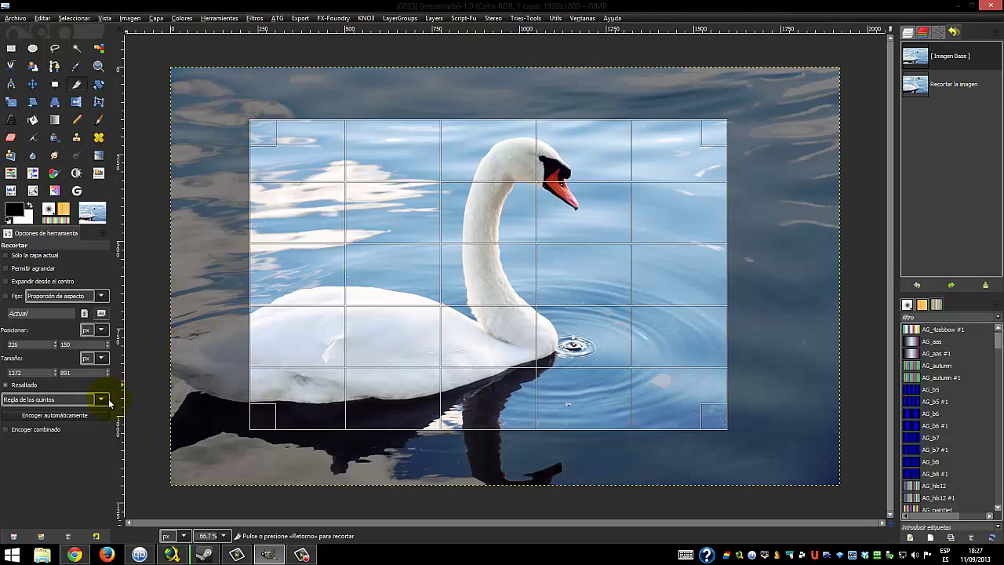
Step: Set Guides to Secciones áureas and widen the crop area to 1643×828 at 86,213
{"action": "left_click", "coordinate": [101, 401]}
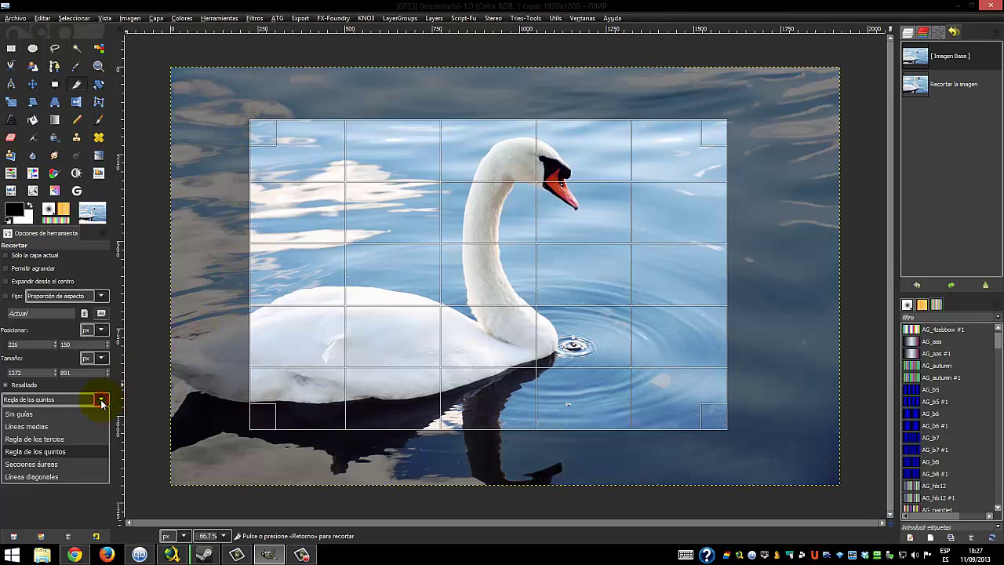
{"action": "left_click", "coordinate": [89, 465]}
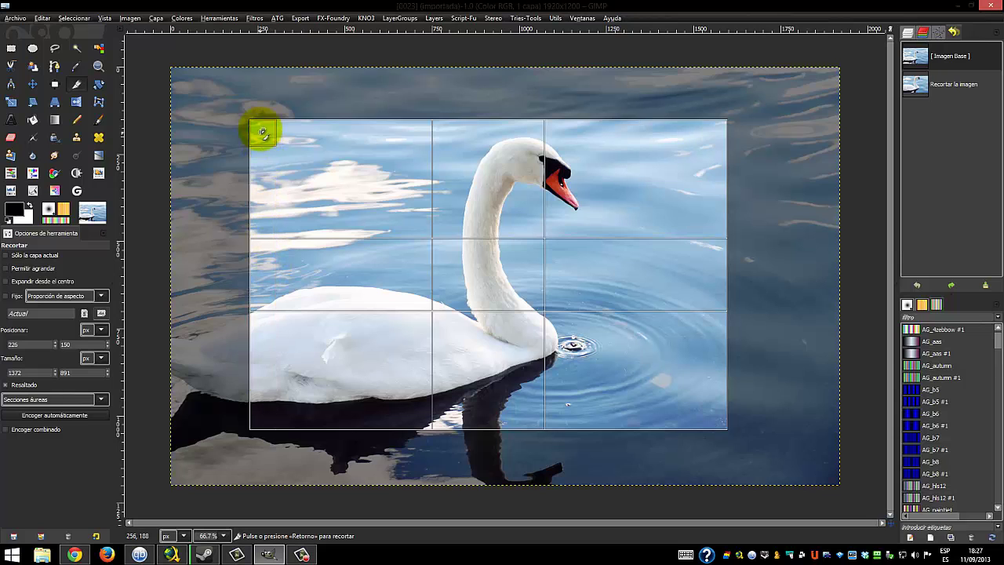
{"action": "mouse_move", "coordinate": [262, 130]}
{"action": "left_mouse_down"}
{"action": "mouse_move", "coordinate": [380, 190]}
{"action": "mouse_move", "coordinate": [262, 124]}
{"action": "left_mouse_up"}
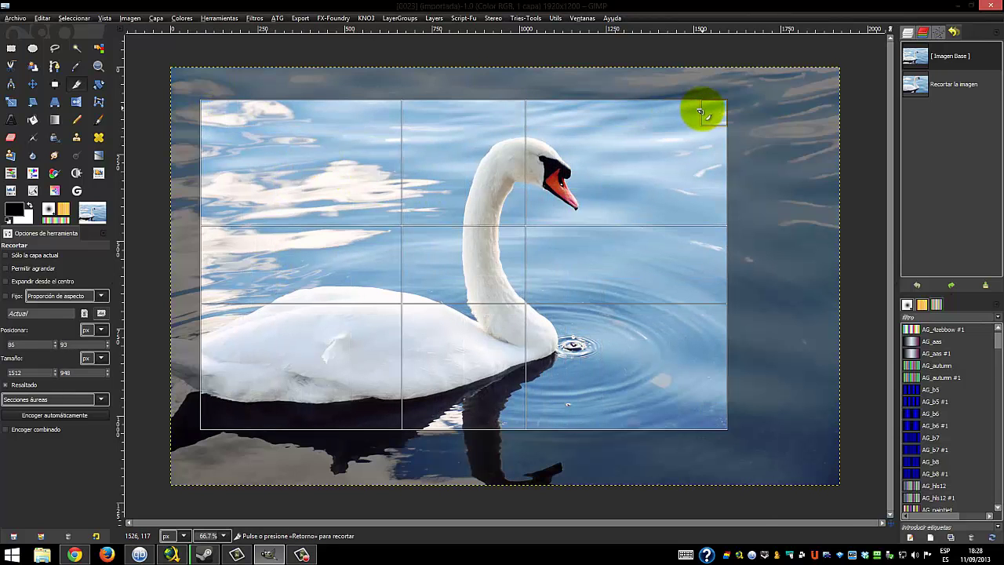
{"action": "mouse_move", "coordinate": [719, 118]}
{"action": "left_mouse_down"}
{"action": "mouse_move", "coordinate": [750, 108]}
{"action": "mouse_move", "coordinate": [811, 142]}
{"action": "mouse_move", "coordinate": [760, 163]}
{"action": "left_mouse_up"}
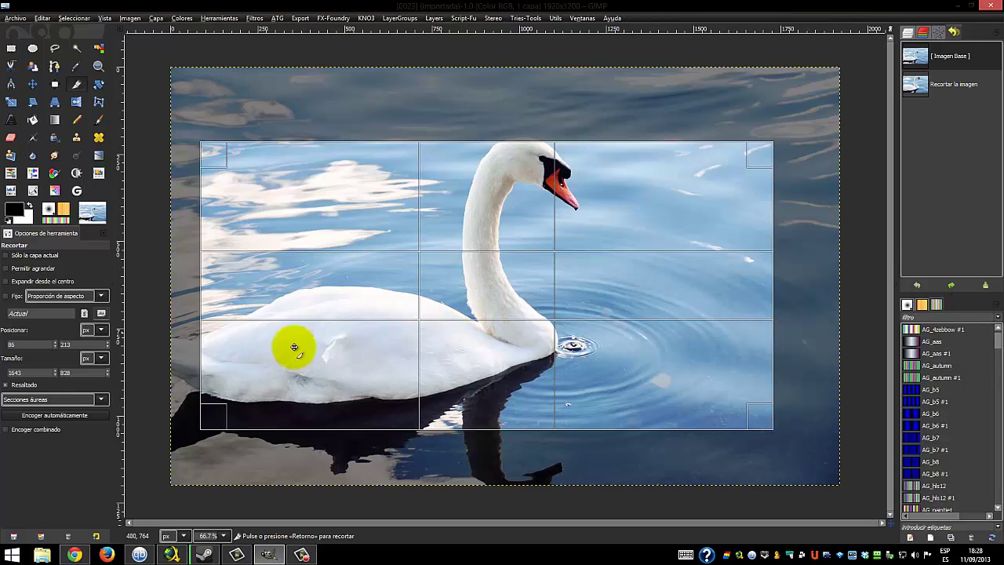
Step: With diagonal guides, reshape the crop to 1119×939 at 454,102 around the neck and head, then set Sin guías
{"action": "left_click", "coordinate": [105, 404]}
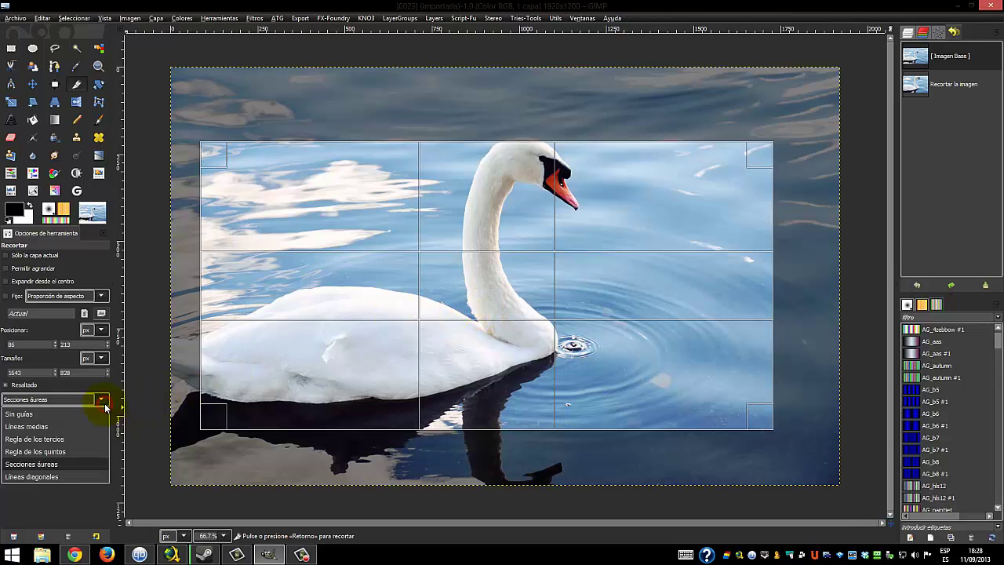
{"action": "left_click", "coordinate": [91, 475]}
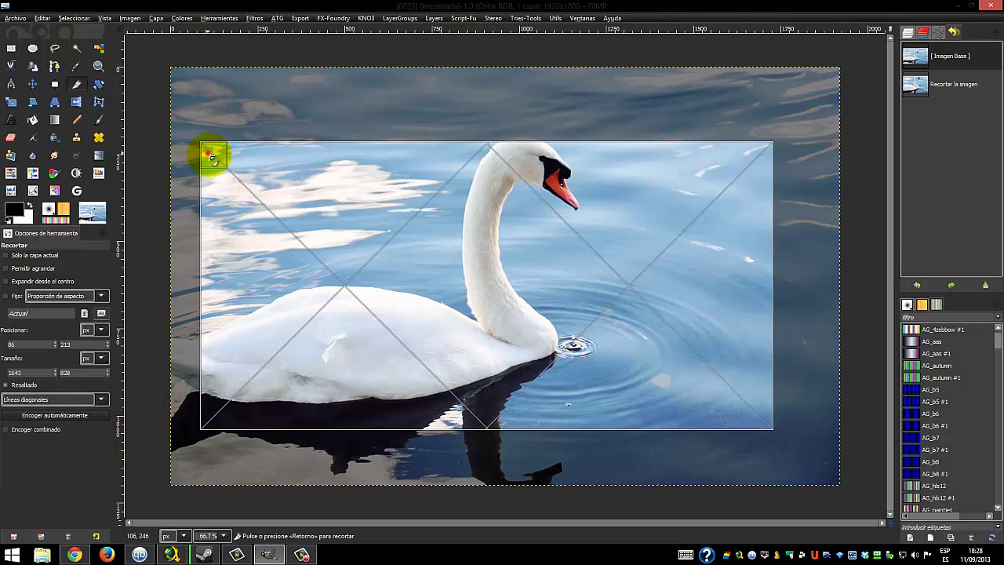
{"action": "left_click_drag", "start_coordinate": [209, 152], "coordinate": [341, 148]}
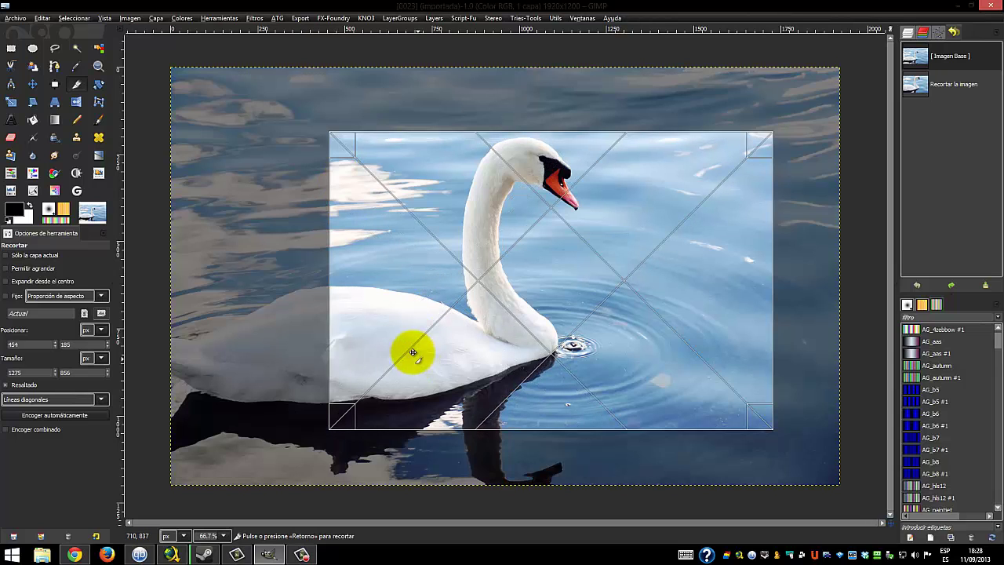
{"action": "mouse_move", "coordinate": [757, 141]}
{"action": "left_mouse_down"}
{"action": "mouse_move", "coordinate": [662, 156]}
{"action": "mouse_move", "coordinate": [701, 168]}
{"action": "left_mouse_up"}
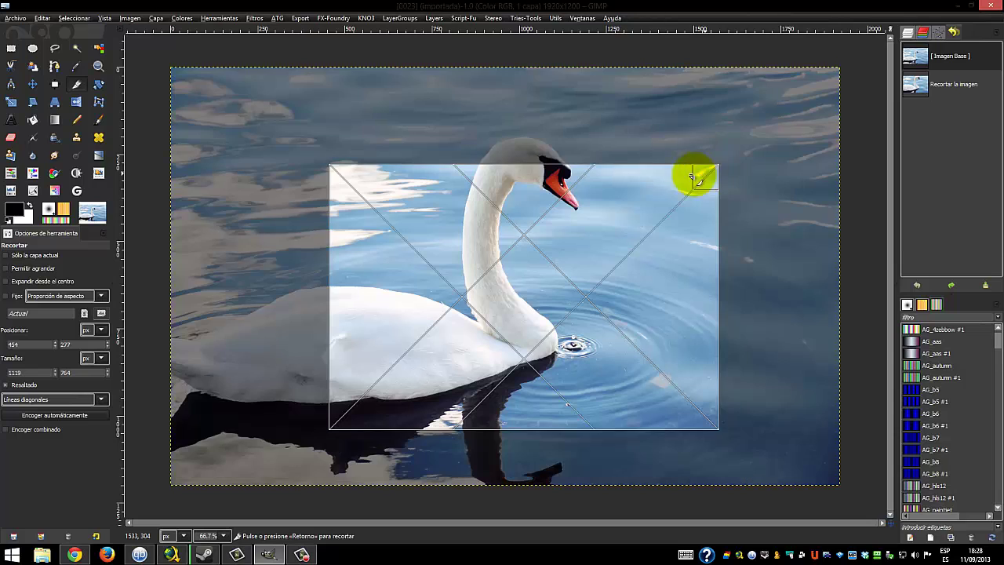
{"action": "left_click_drag", "start_coordinate": [513, 165], "coordinate": [517, 101]}
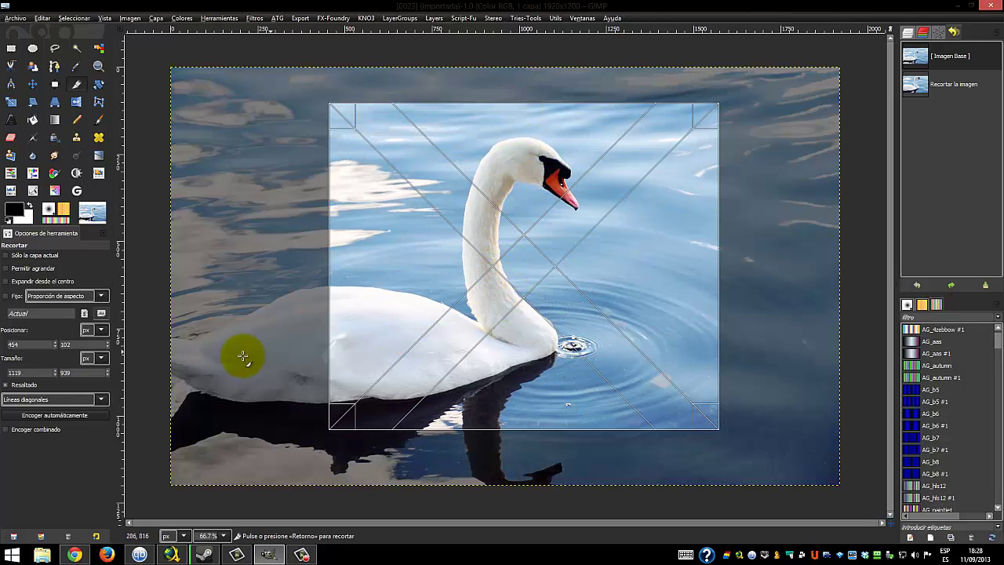
{"action": "left_click", "coordinate": [105, 397]}
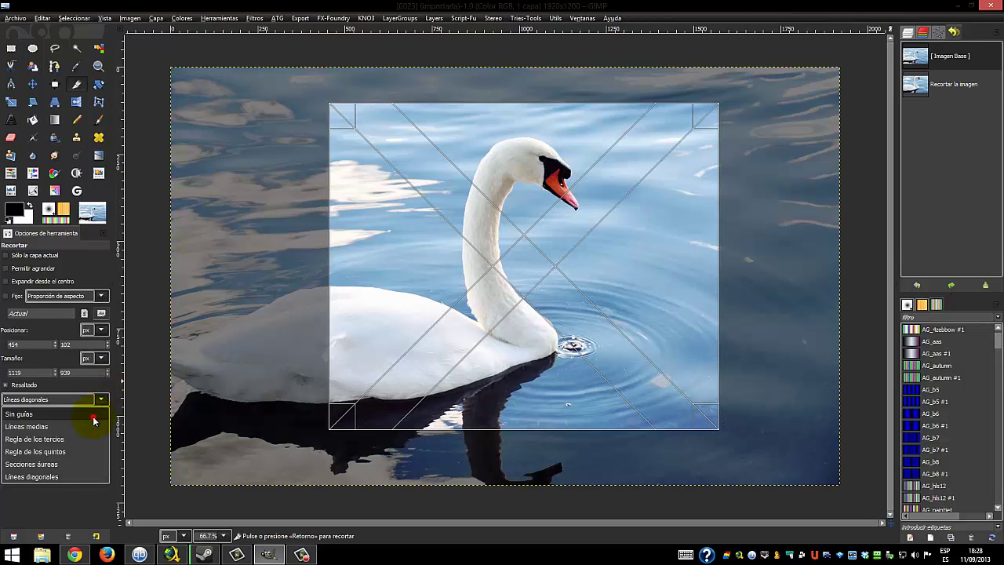
{"action": "left_click", "coordinate": [95, 414]}
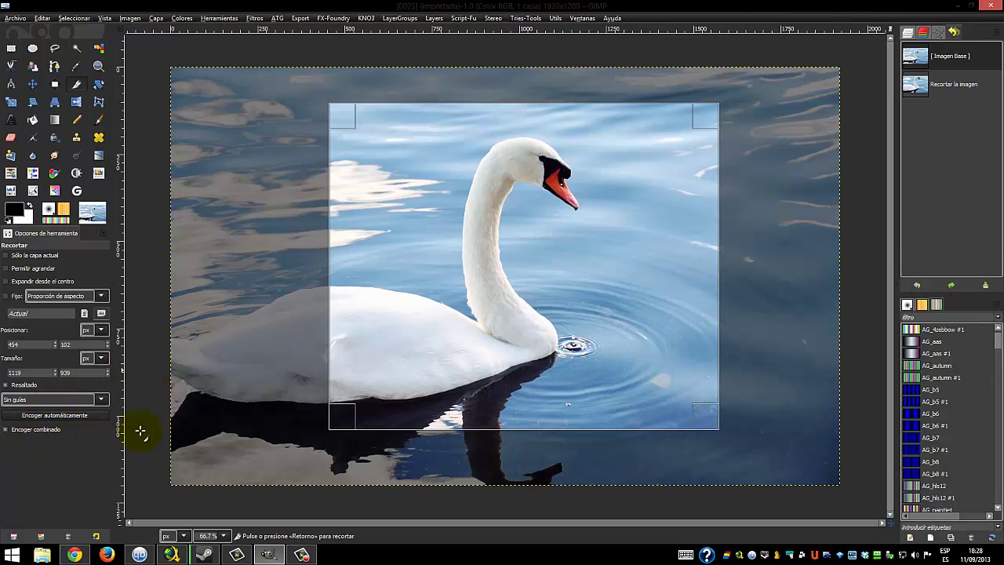
Step: Crop the photo to the tall swan frame, then revert to [Imagen base] in Undo History
{"action": "left_click", "coordinate": [496, 255]}
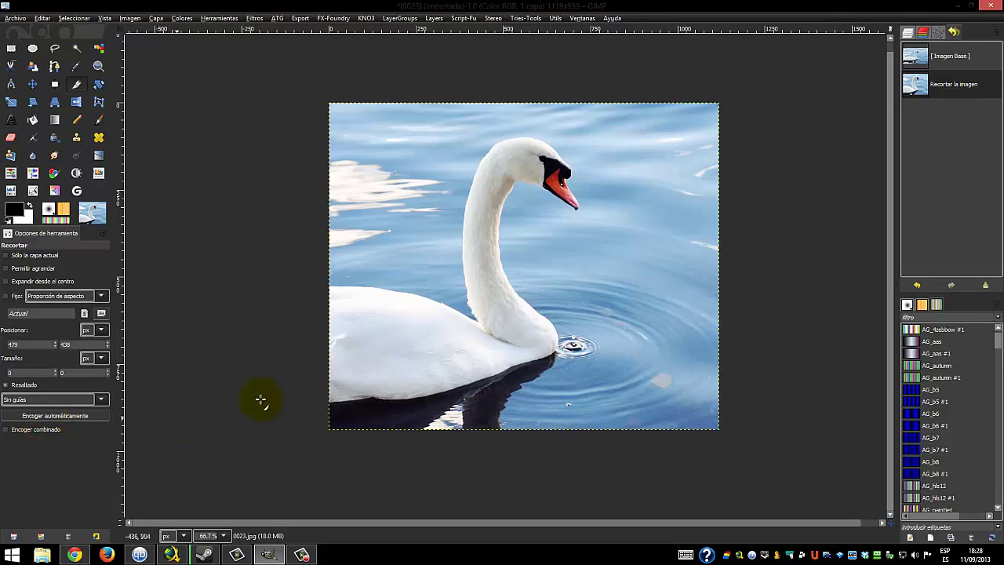
{"action": "left_click", "coordinate": [919, 55]}
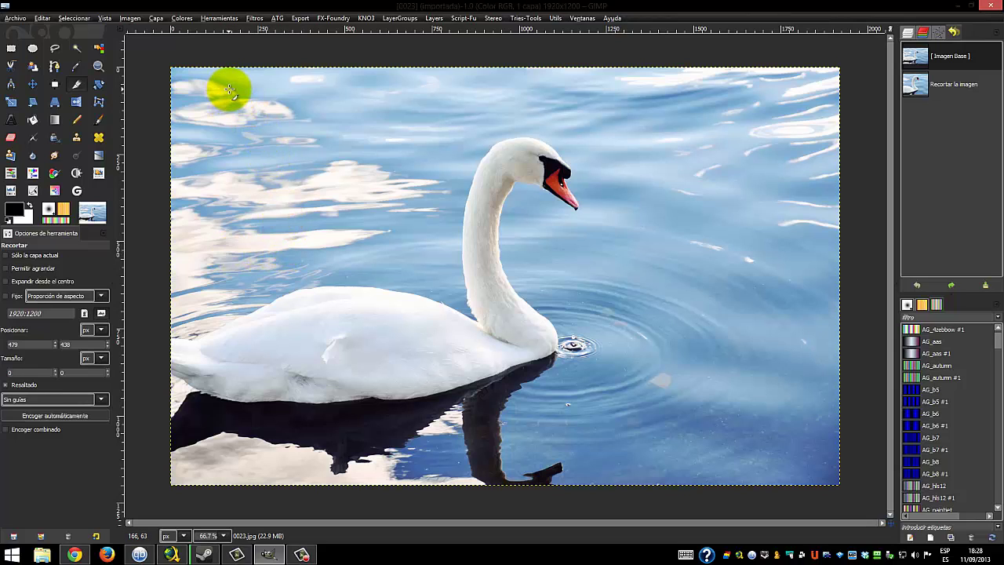
Step: Crop the swan photo to 1245×1052 at position 0,54, trimming the right-side water
{"action": "left_click_drag", "start_coordinate": [228, 90], "coordinate": [735, 438]}
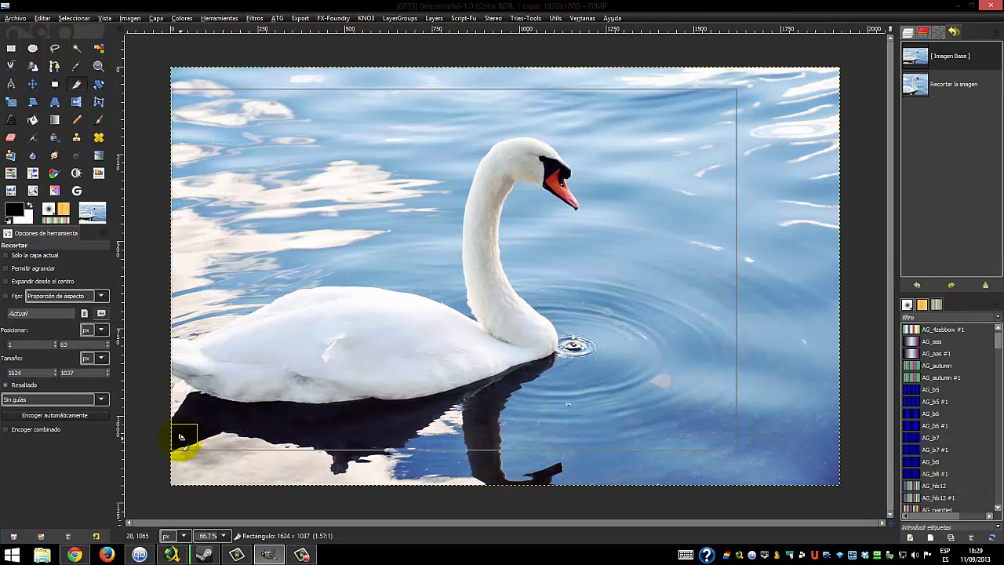
{"action": "left_click_drag", "start_coordinate": [237, 423], "coordinate": [180, 437]}
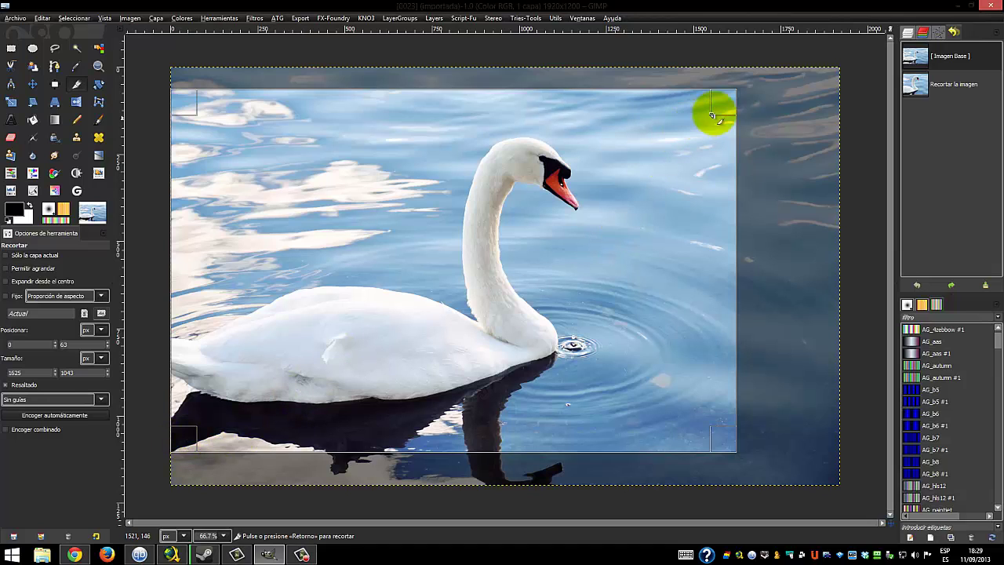
{"action": "left_click_drag", "start_coordinate": [725, 101], "coordinate": [593, 99]}
{"action": "left_click", "coordinate": [412, 234]}
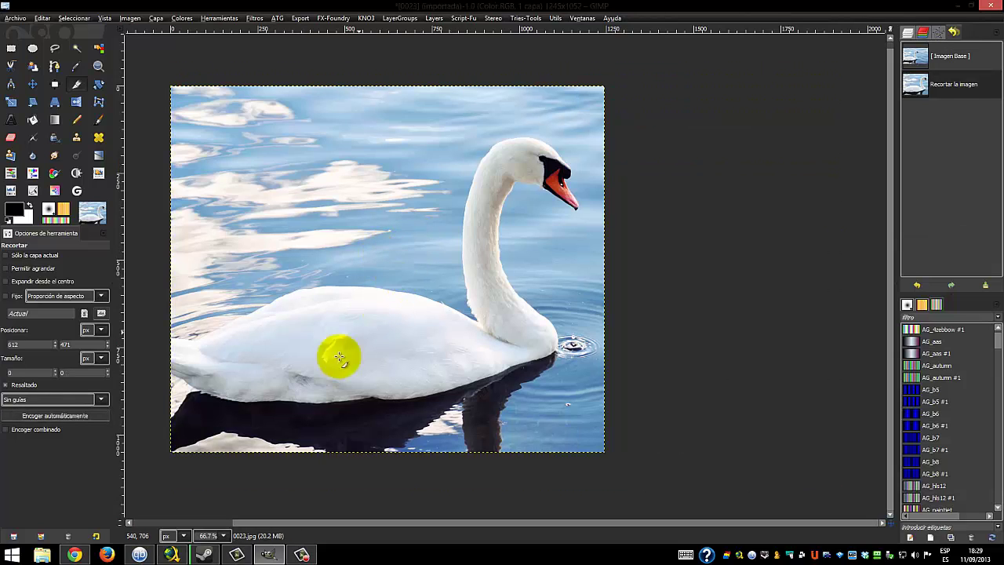
Step: Zoom to 100% and start a thin 79×7 crop area on the swan's back
{"action": "left_click", "coordinate": [223, 537]}
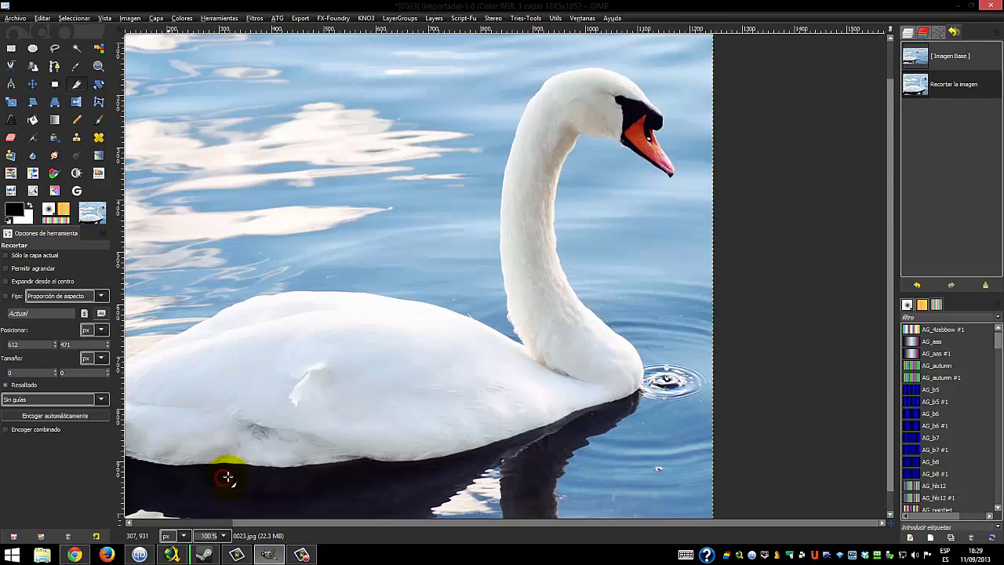
{"action": "left_click", "coordinate": [218, 471]}
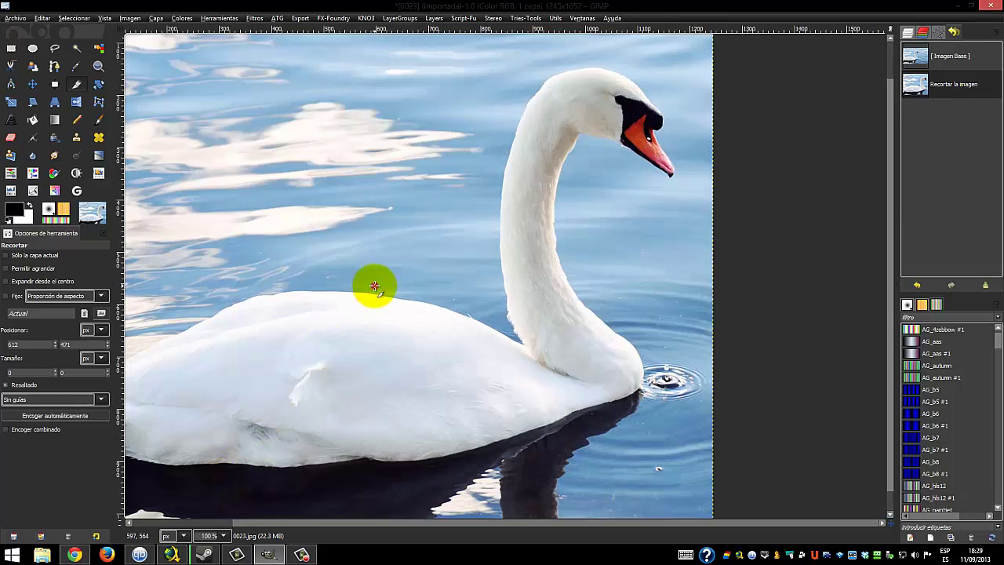
{"action": "left_click_drag", "start_coordinate": [375, 287], "coordinate": [414, 296]}
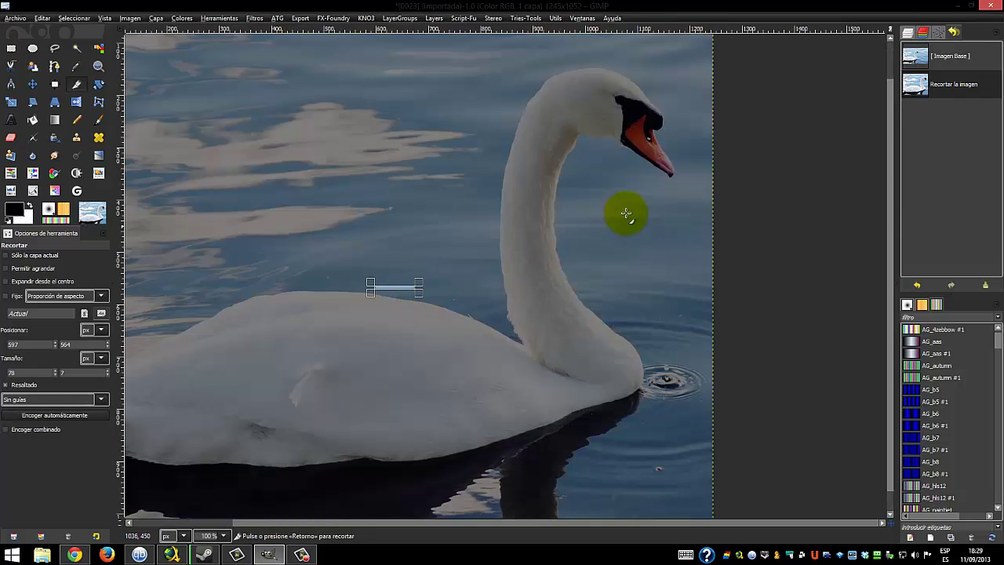